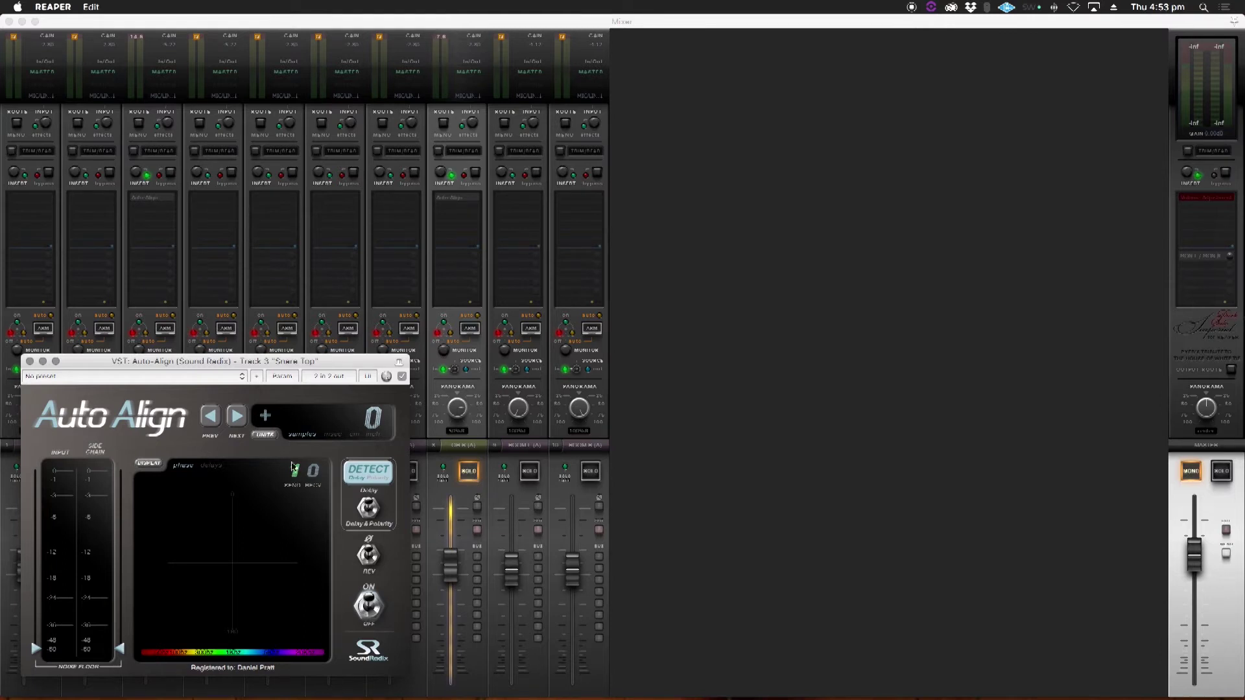
Replace Snare Top's Auto-Align window with the one for OH R (A) and play the drums to view their phase.
left_click(27, 362)
left_click(456, 197)
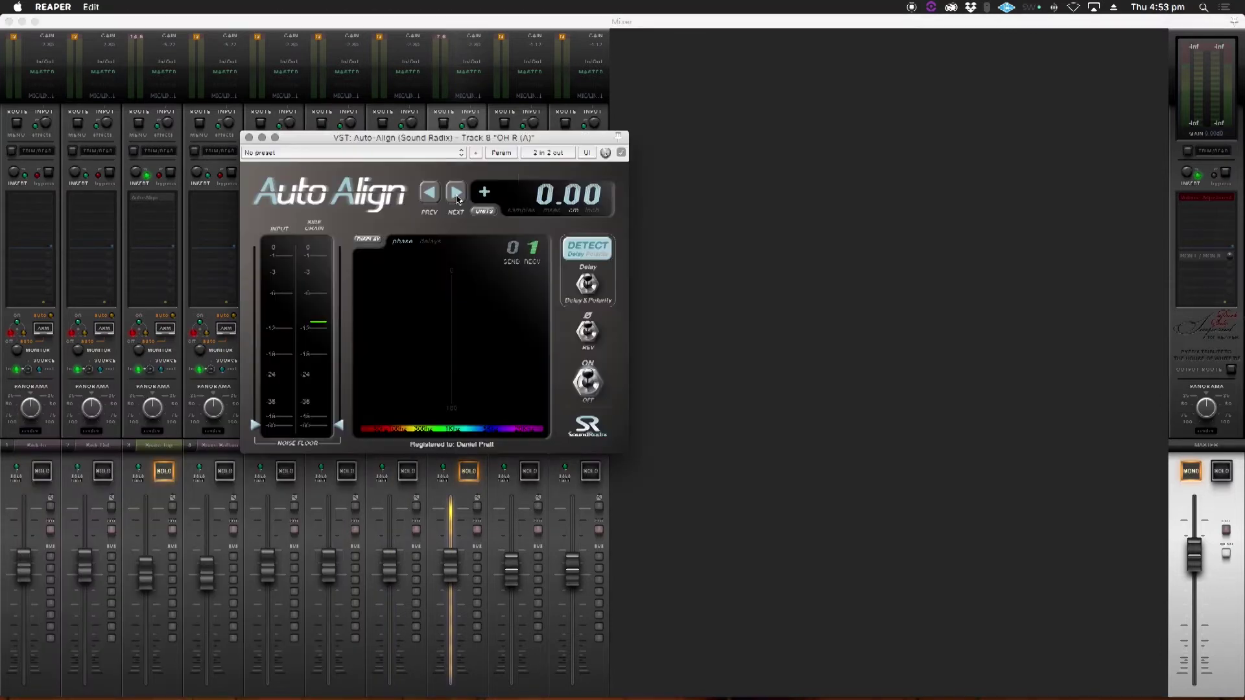
left_click_drag(454, 139, 803, 350)
key("space")
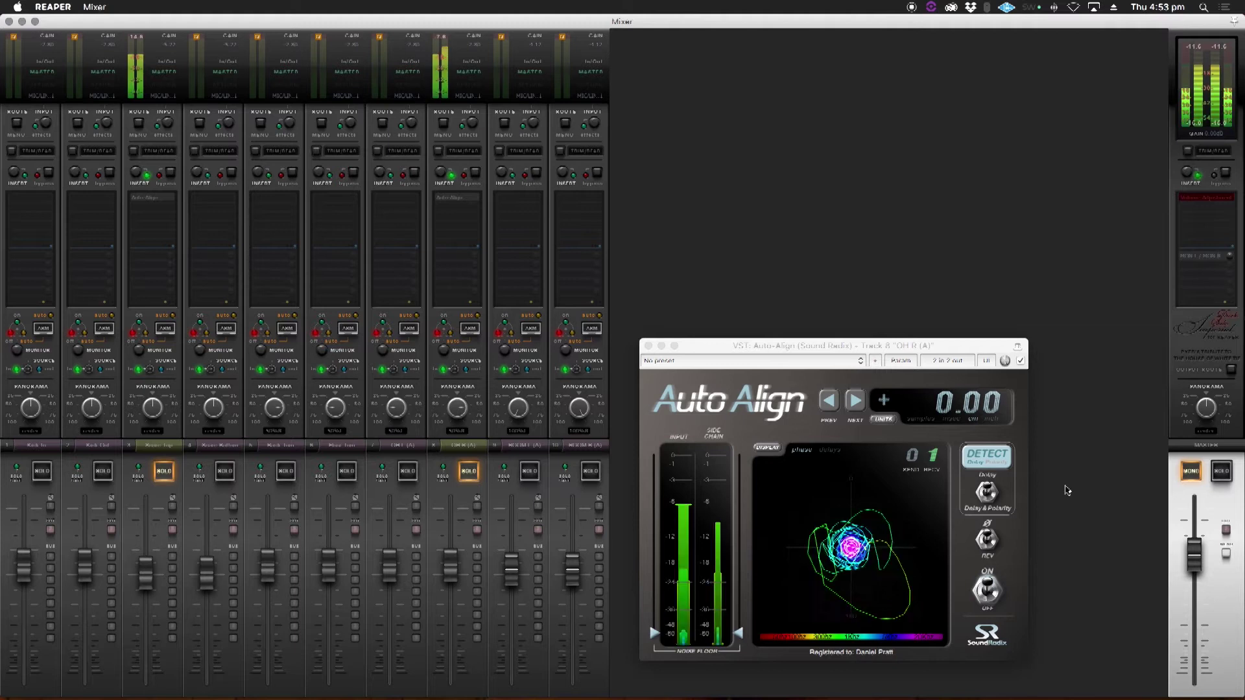
key("space")
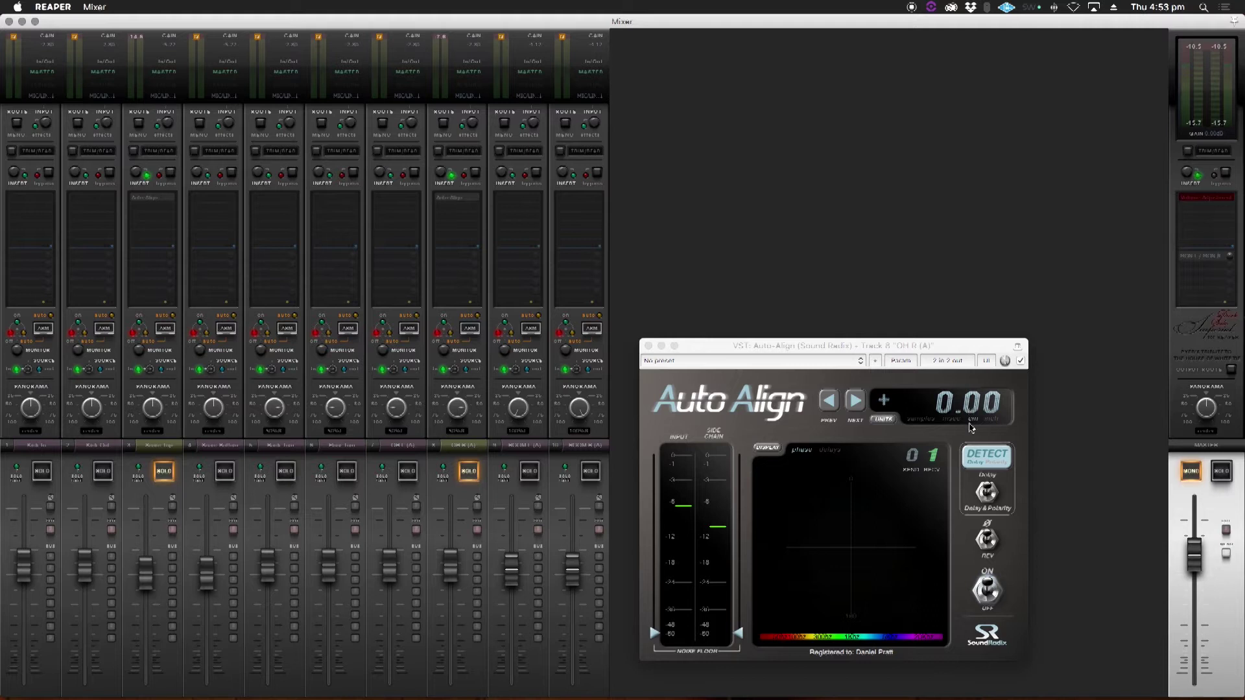
Set the Auto-Align delay on OH R (A) to +24.11 cm while checking it in playback.
left_click(882, 421)
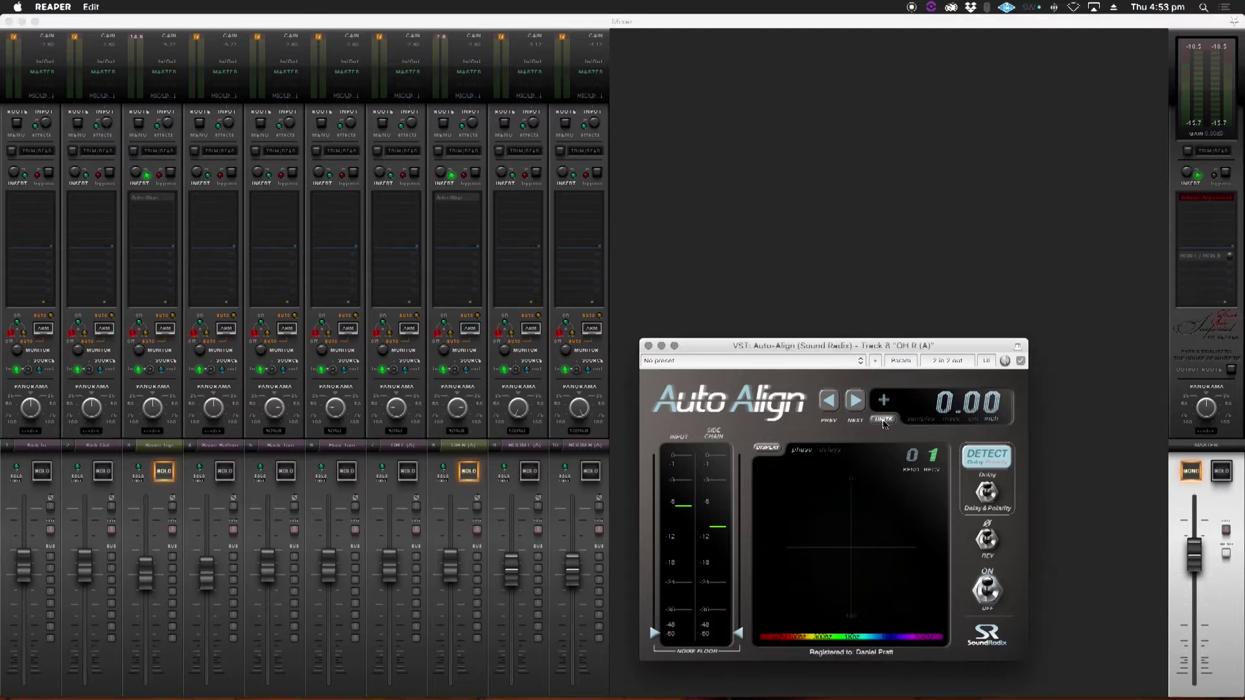
left_click_drag(971, 404, 993, 197)
key("space")
left_click_drag(978, 410, 979, 423)
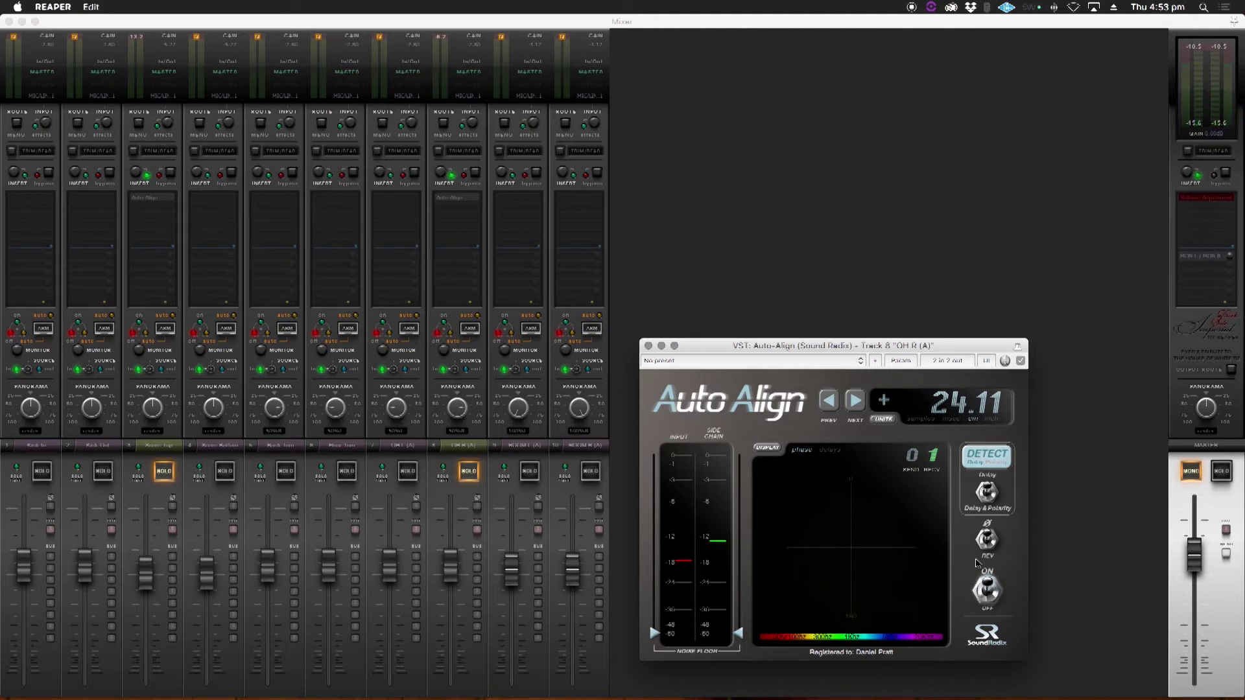
Toggle the polarity switch in OH R's Auto-Align and compare playback with the plugin switched off and on.
left_click(989, 546)
left_click_drag(807, 351, 758, 328)
key("space")
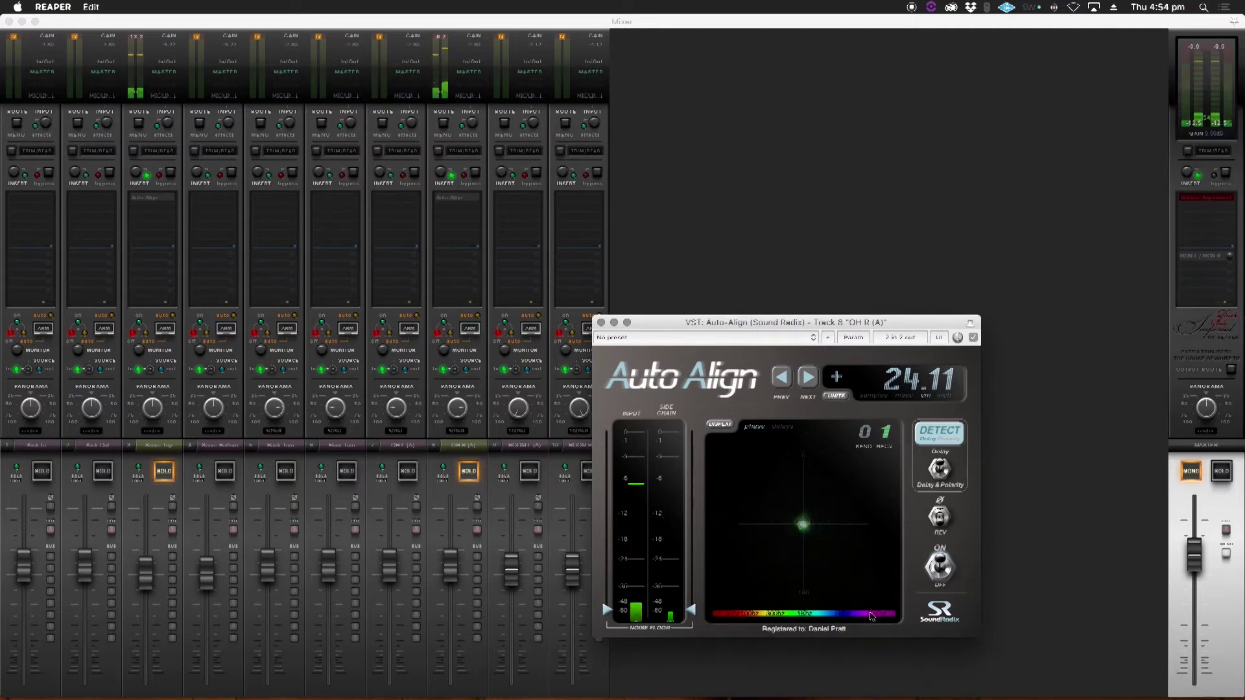
left_click(940, 569)
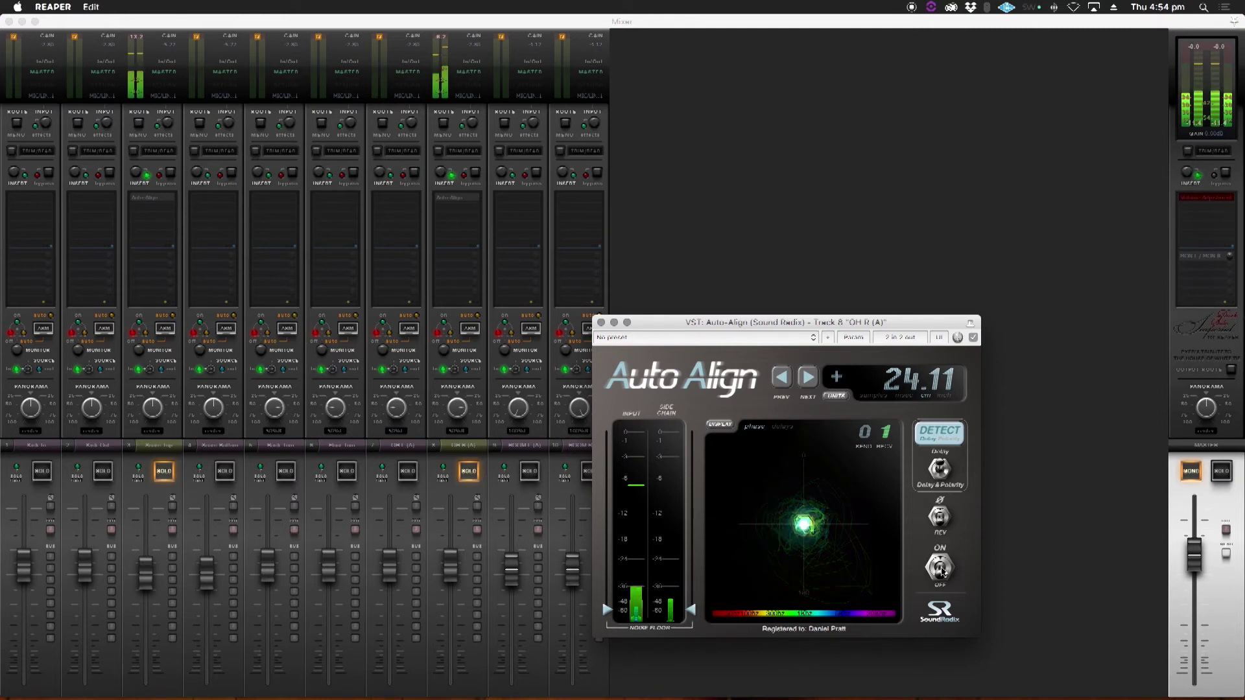
left_click(940, 569)
left_click_drag(754, 324, 807, 298)
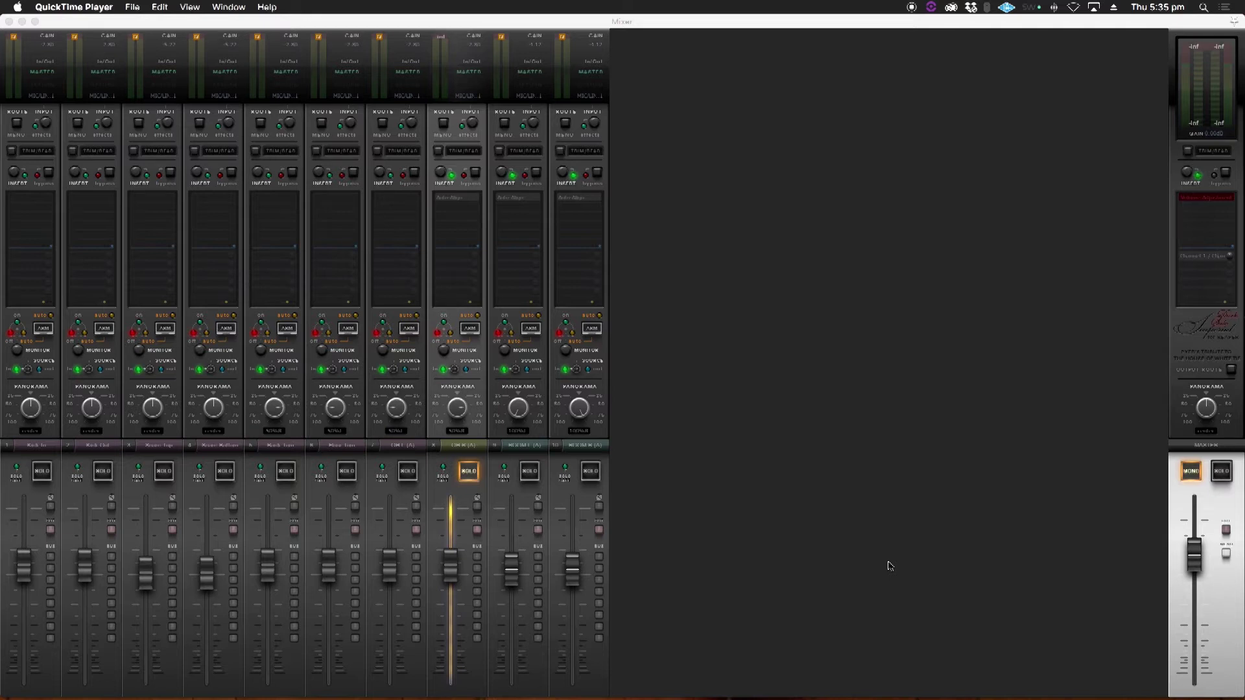
Switch to REAPER and open the Auto-Align plugin on the ROOM L (A) channel.
left_click(890, 566)
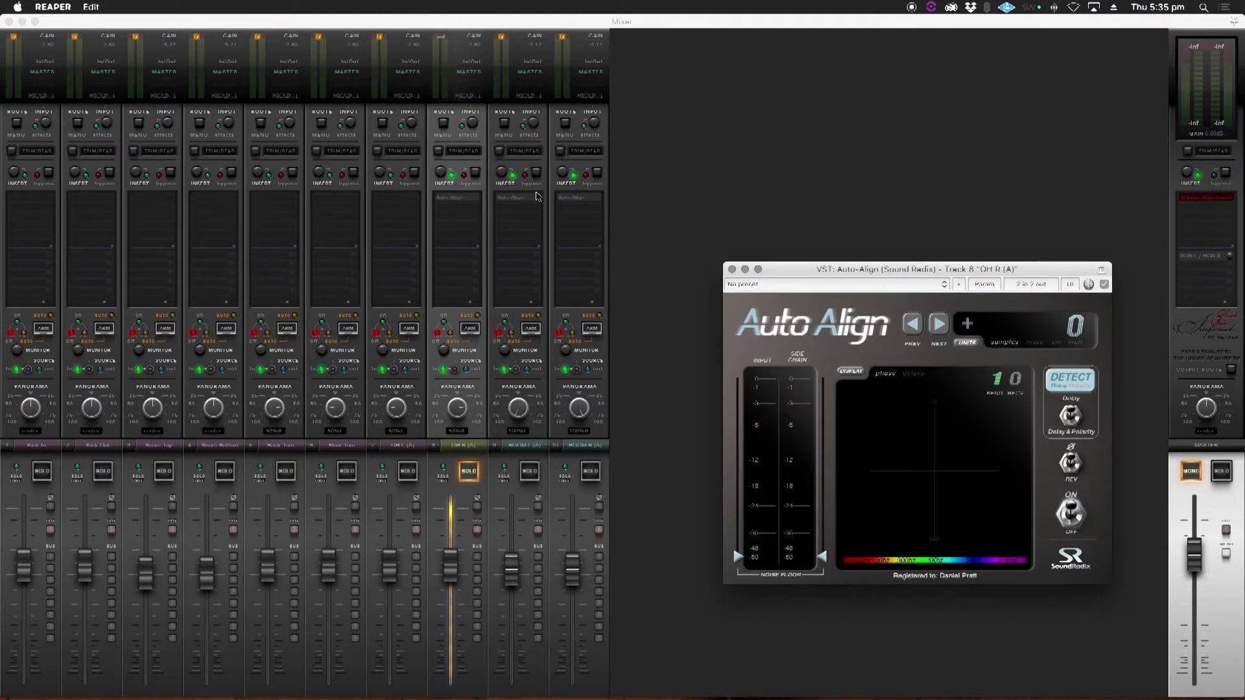
left_click(531, 200)
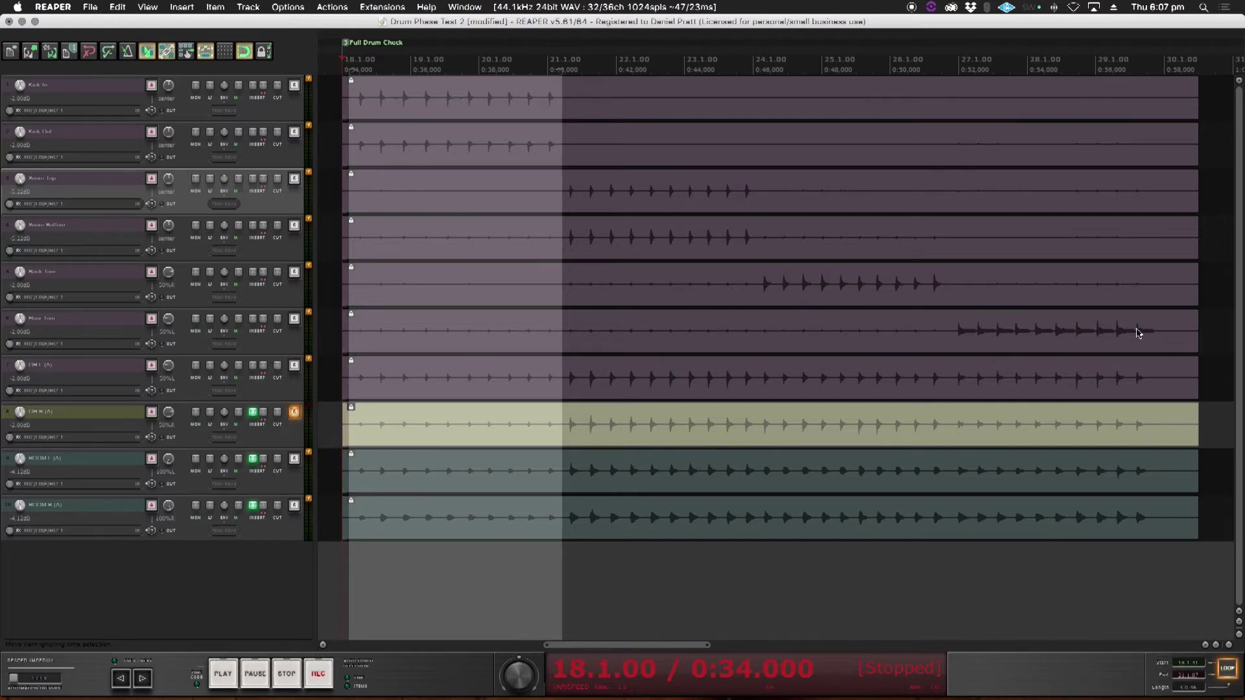
Examine the kick hits on OH R (A) against the ROOM L (A) and ROOM R (A) waveforms in the arrangement.
left_click(79, 415)
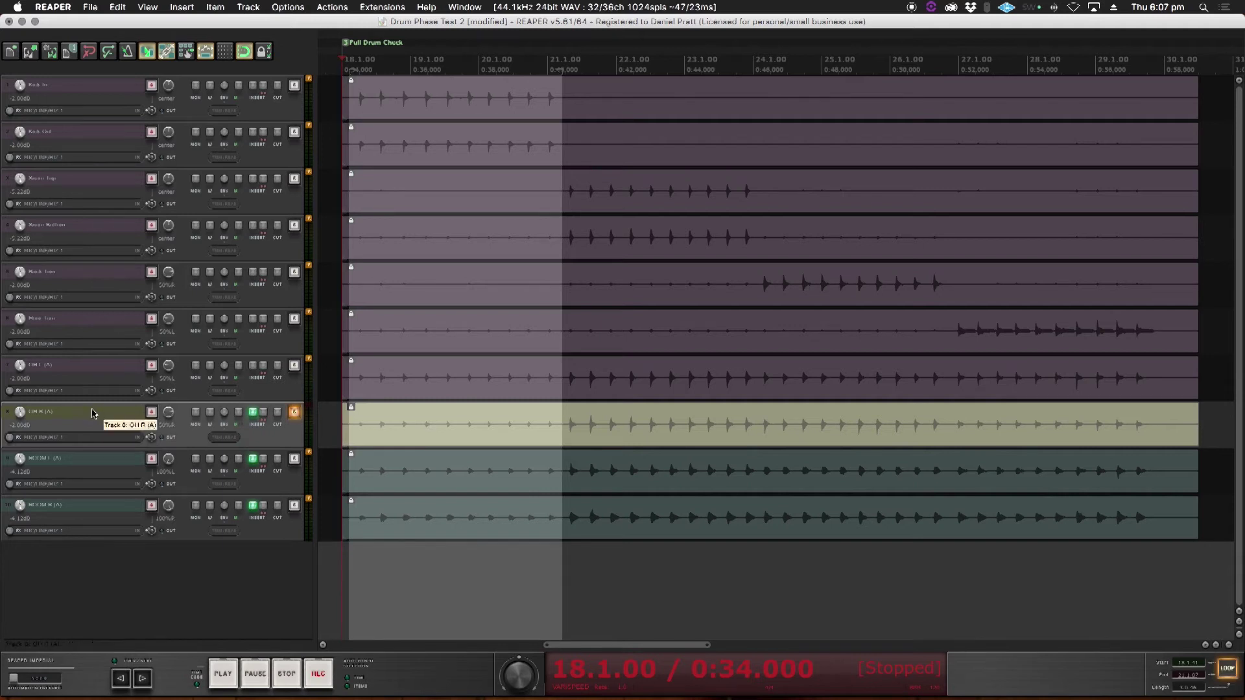
left_click(398, 420)
left_click(405, 473)
left_click(404, 510)
left_click(406, 482)
left_click(78, 418)
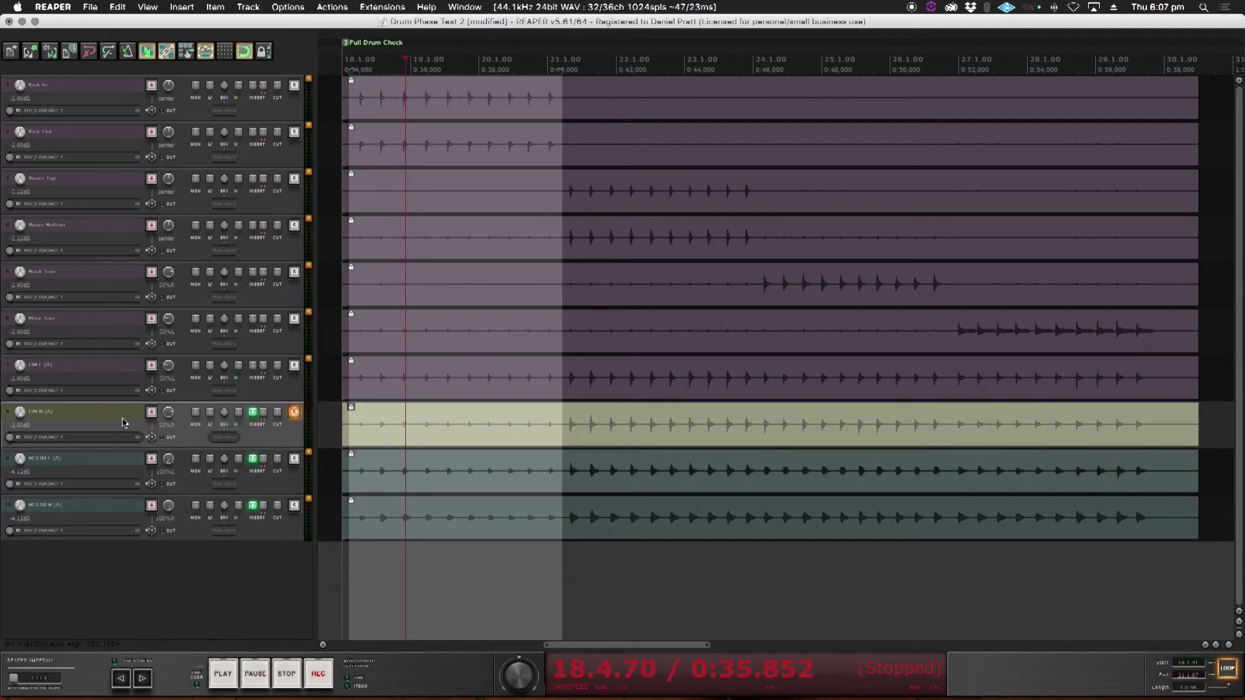
left_click(441, 425)
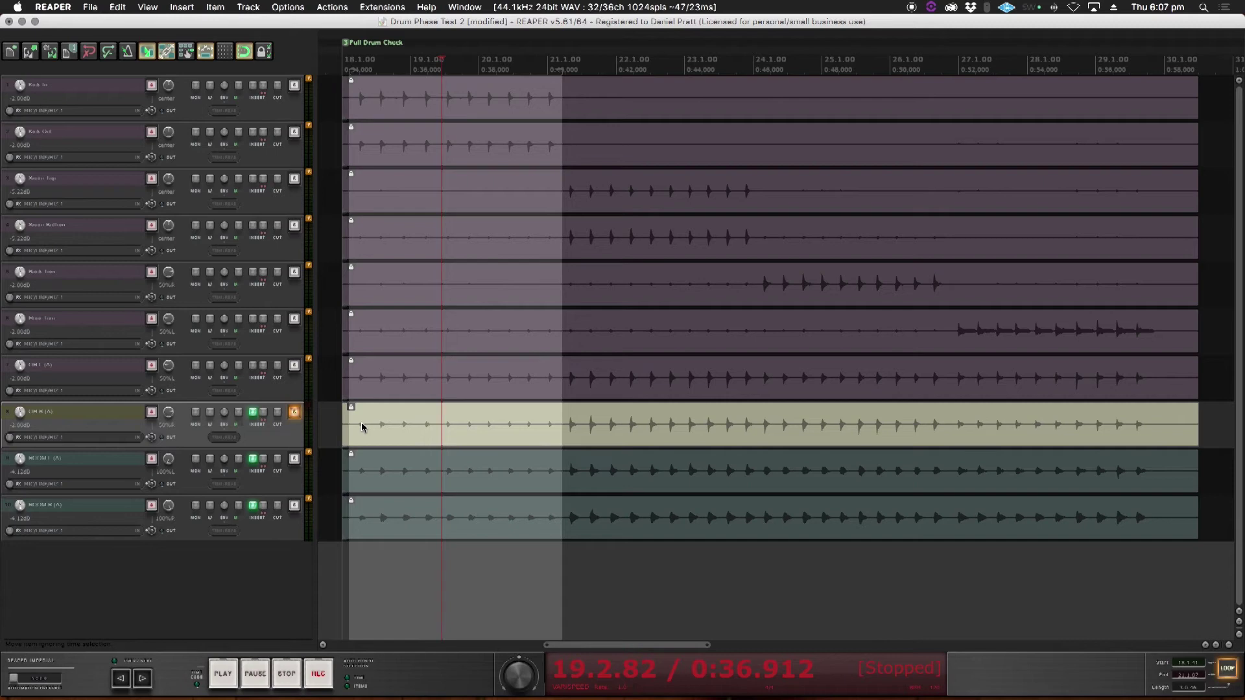
Solo ROOM L (A) alongside OH R (A) in the mixer and place both tracks' Auto-Align windows side by side.
key("super+m")
left_click(457, 198)
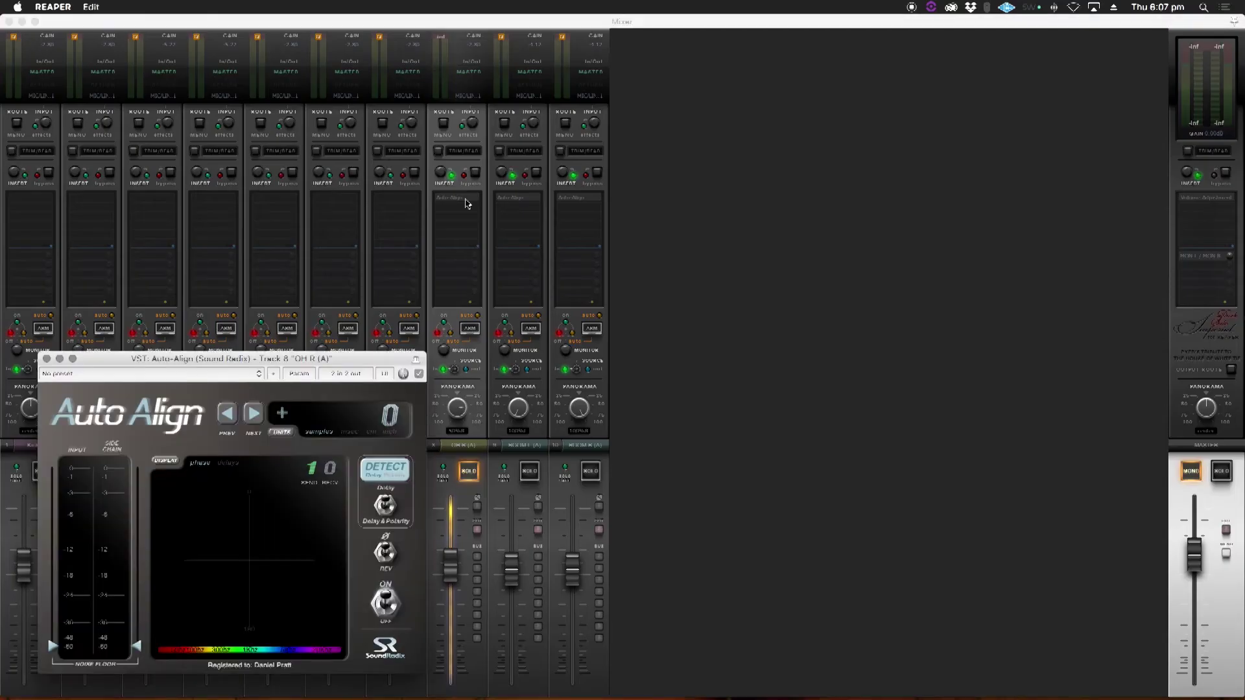
left_click_drag(247, 364, 231, 367)
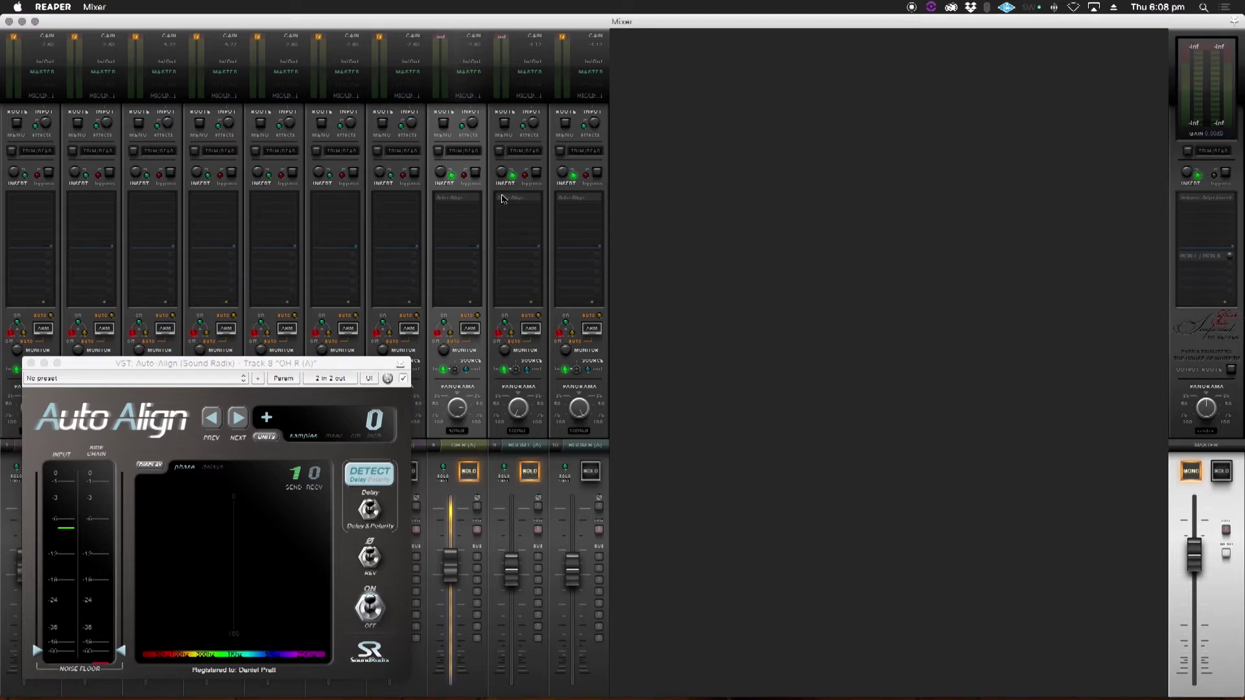
left_click(506, 200)
left_click_drag(559, 356, 556, 362)
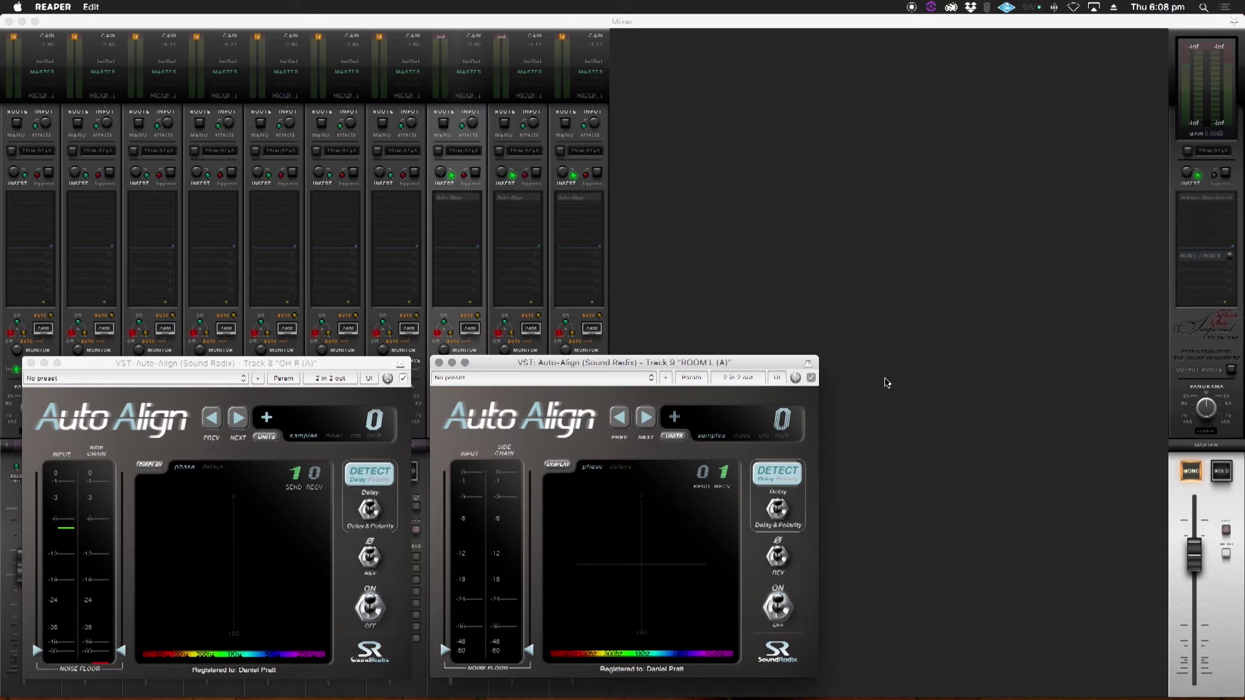
Set ROOM L's Auto-Align delay to +34.22 cm during playback and toggle the first insert on the master channel.
left_click(753, 317)
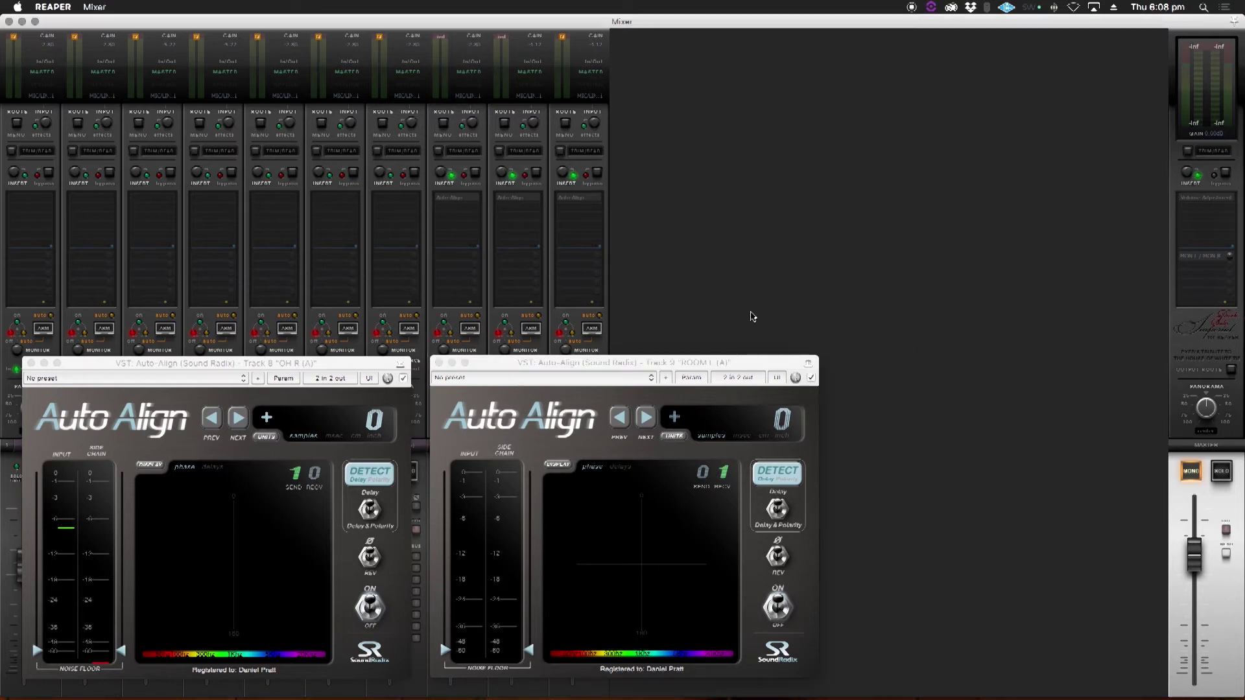
key("space")
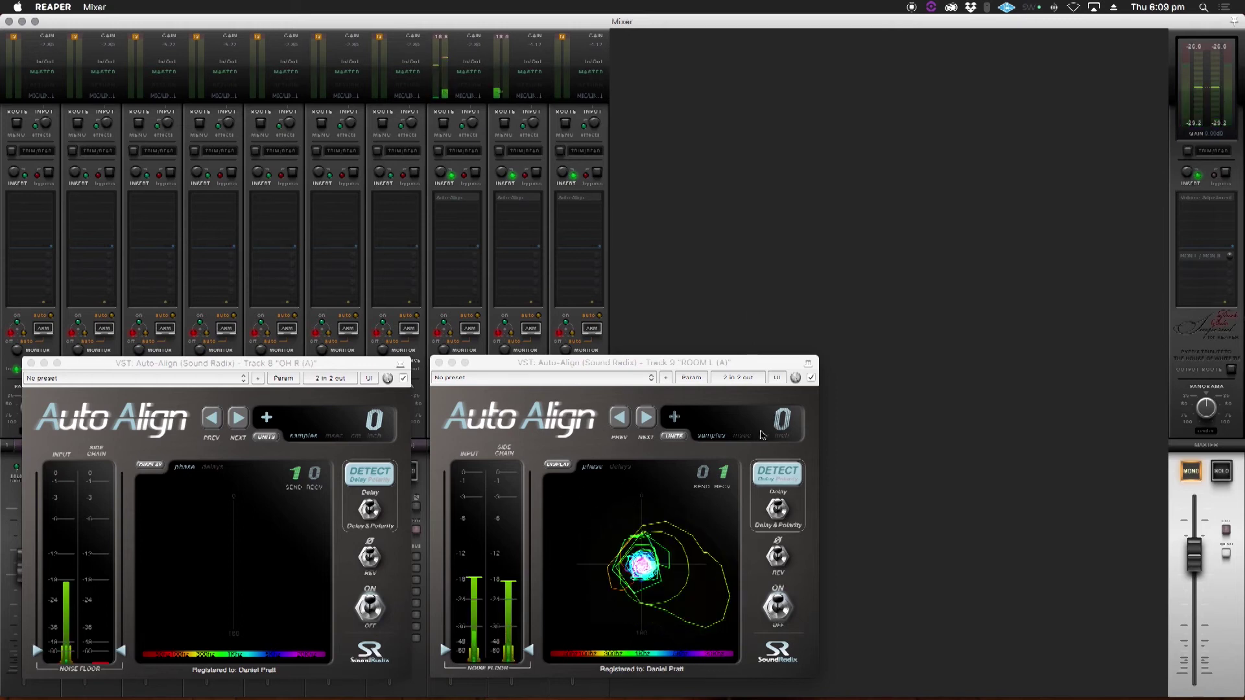
left_click(763, 435)
left_click_drag(766, 420, 793, 143)
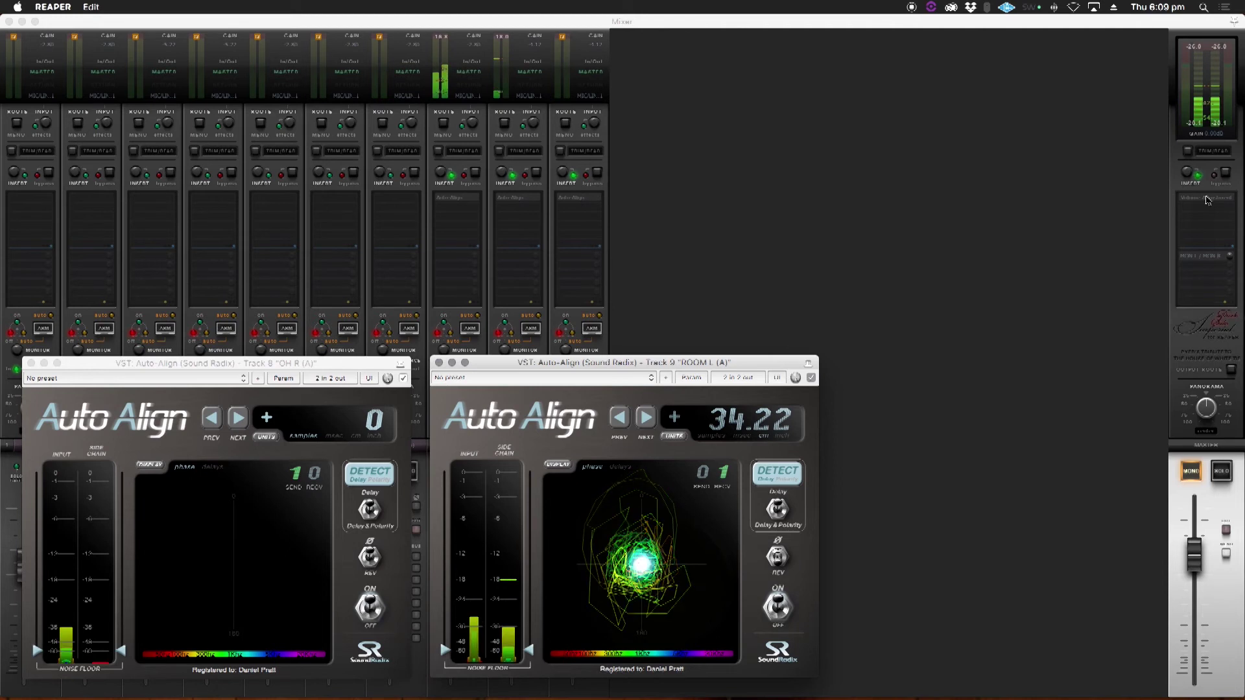
left_click(1208, 201)
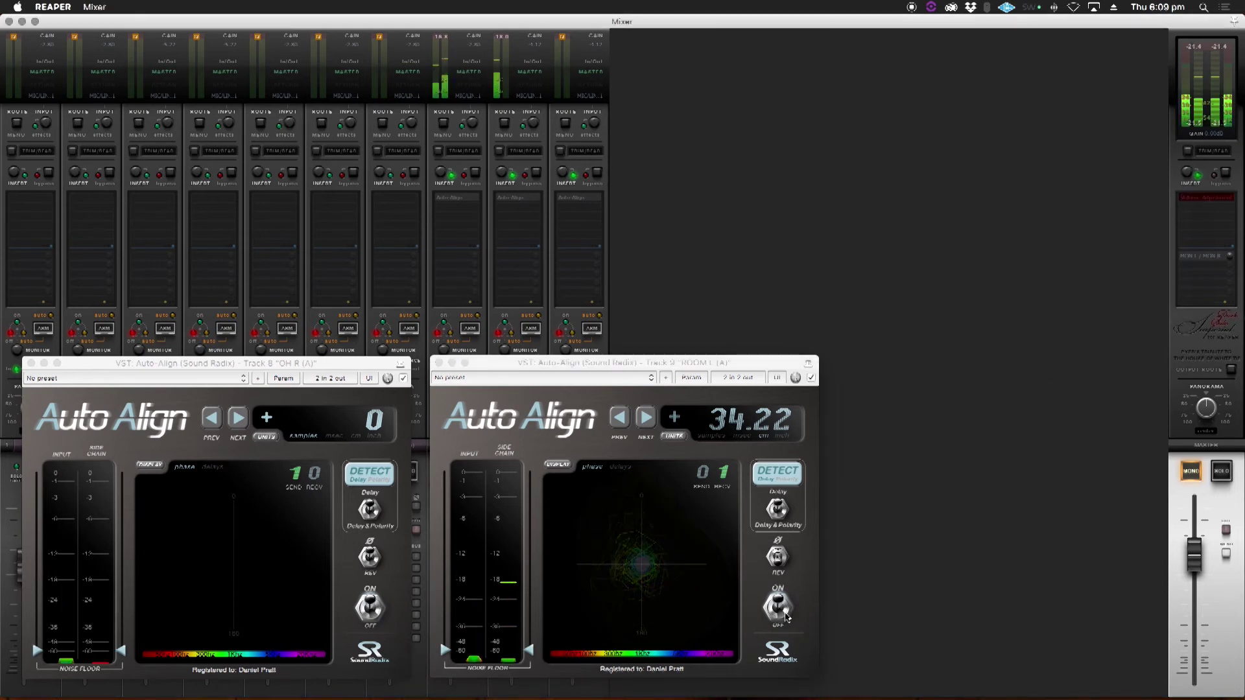
left_click_drag(602, 367, 638, 367)
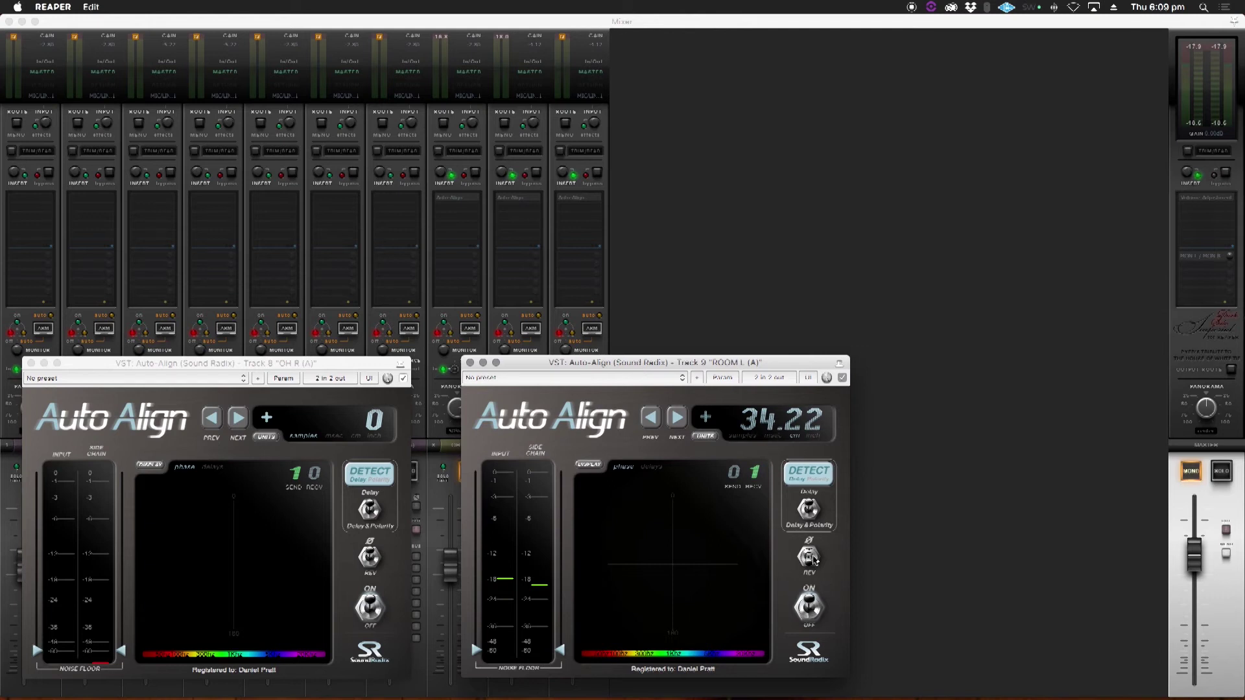
Solo ROOM R (A) instead of ROOM L (A) and place its Auto-Align window beside the one for OH R (A).
left_click(564, 191)
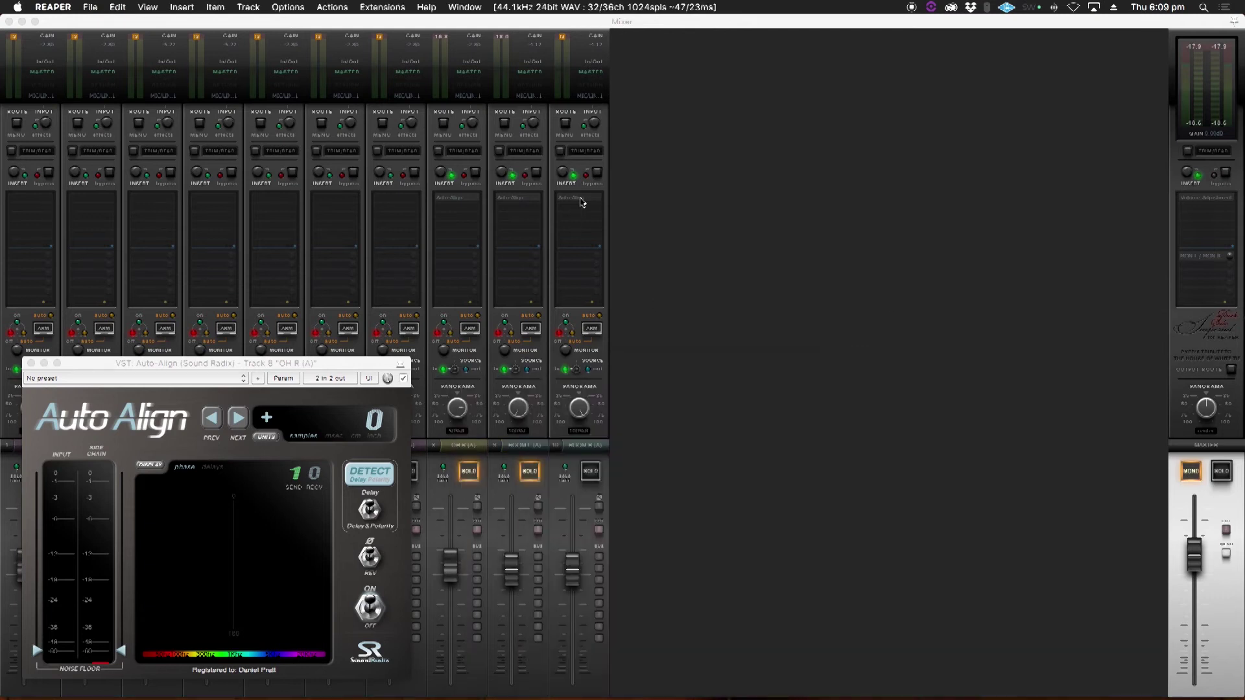
left_click(582, 202)
left_click(585, 472)
left_click_drag(788, 347, 737, 356)
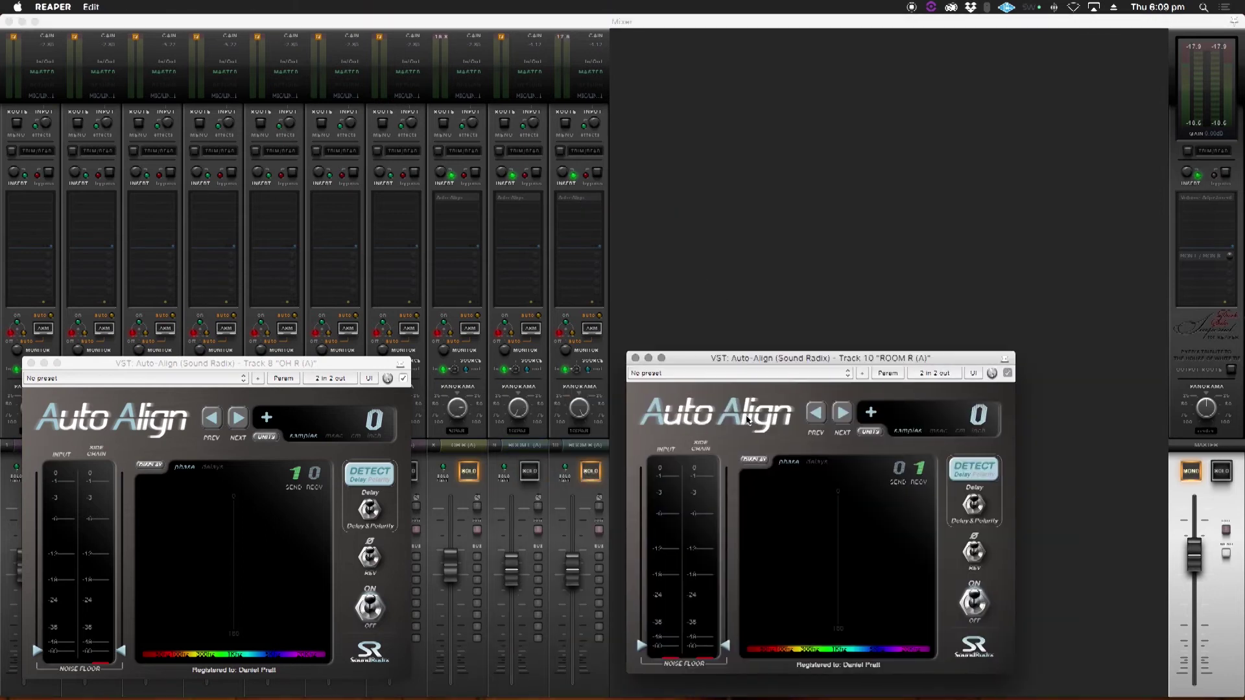
left_click(719, 349)
Toggle the detection mode in ROOM R's Auto-Align, detect the delay from playback and display it in centimetres.
key("space")
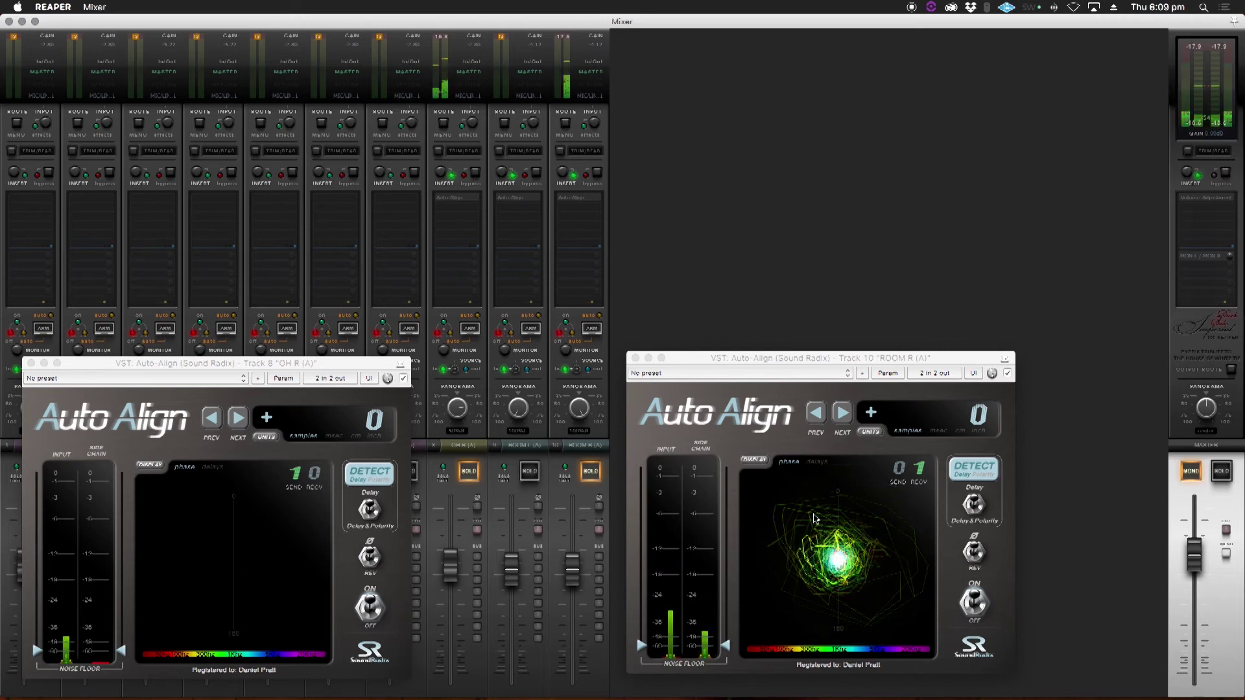
left_click(975, 509)
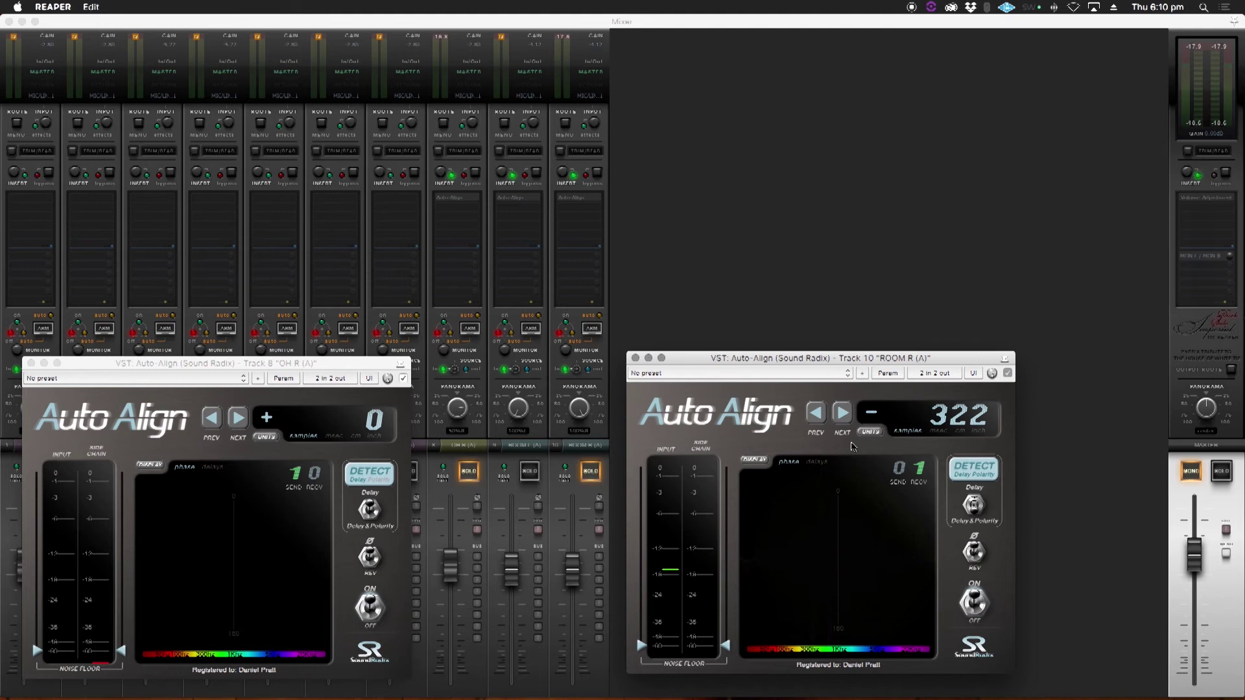
left_click(871, 433)
left_click(871, 432)
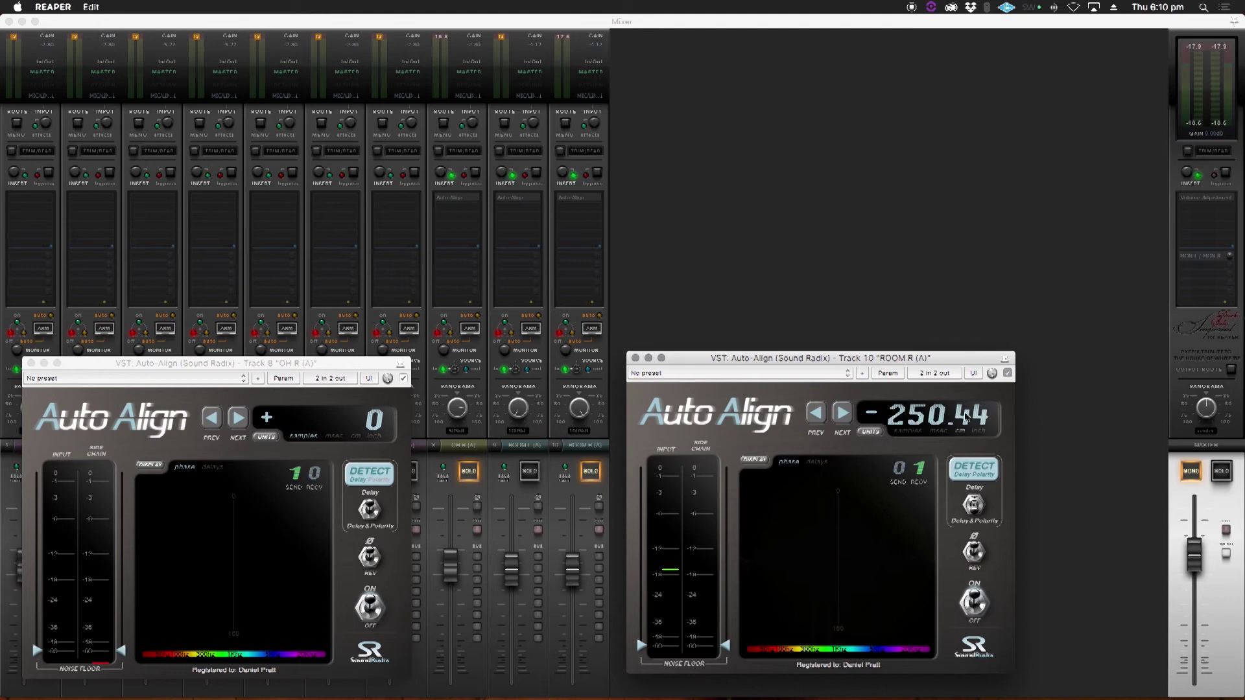
Step through ROOM R's detected delay candidates to -38.89 cm and check the alignment with OH R (A) in playback.
left_click(841, 415)
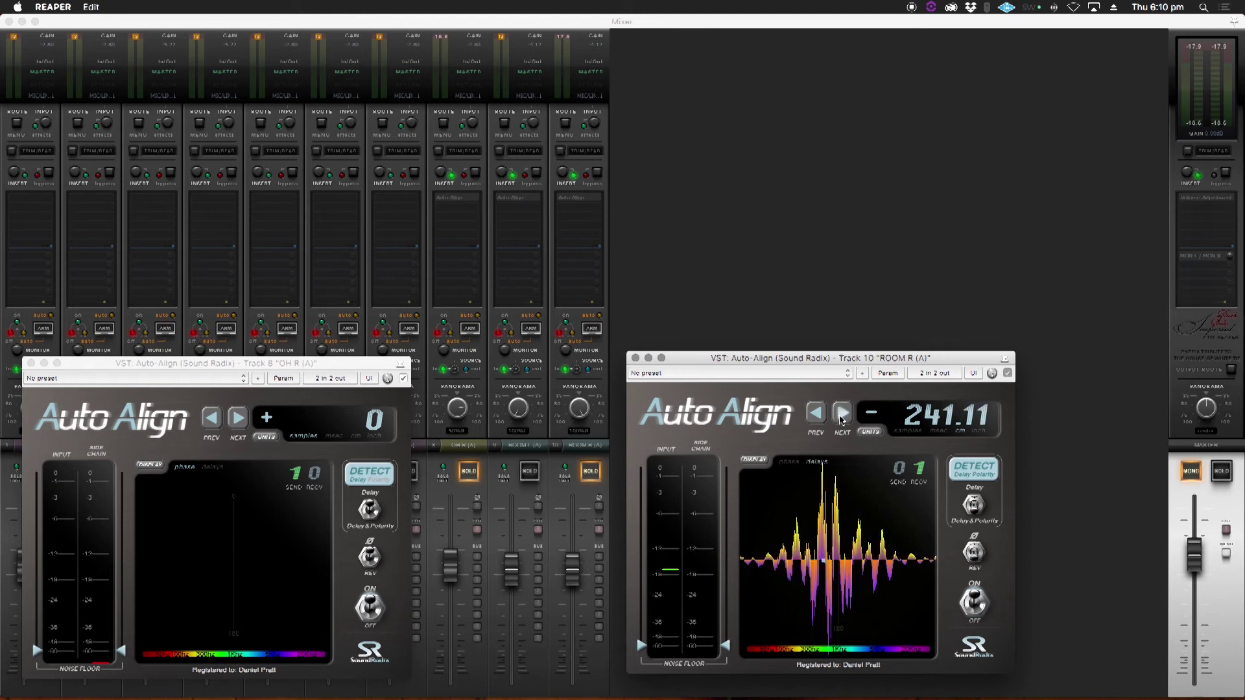
left_click(841, 415)
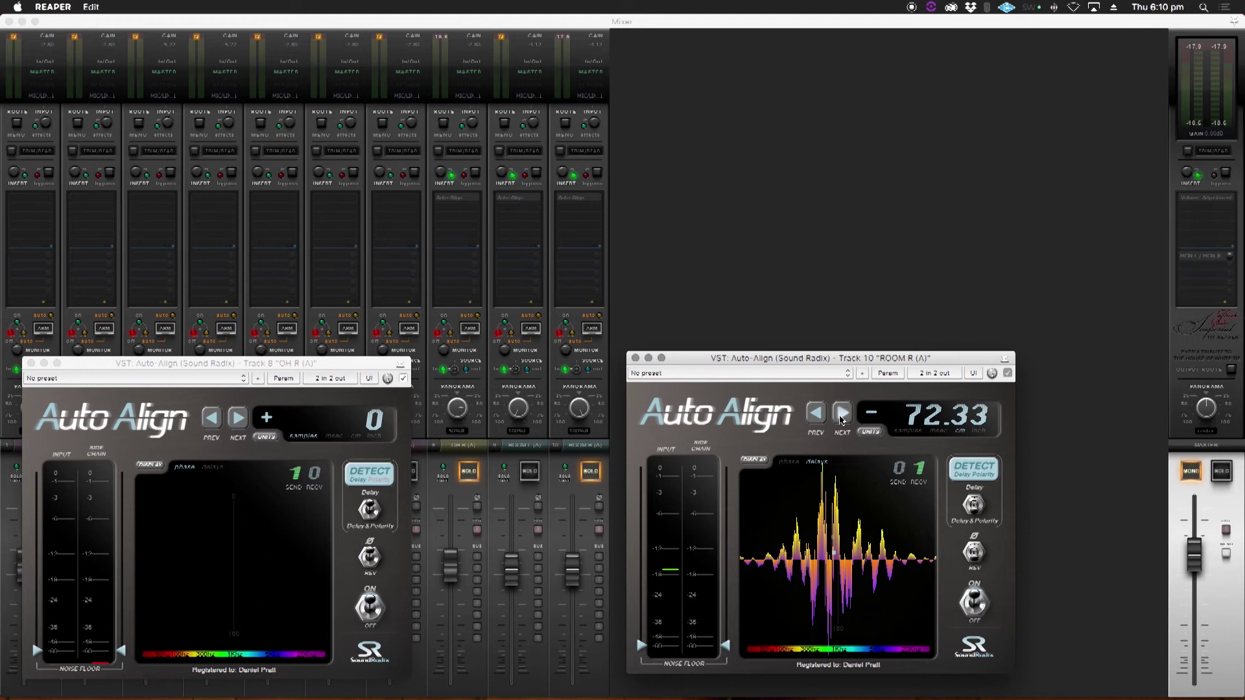
left_click(841, 415)
left_click_drag(848, 361, 879, 293)
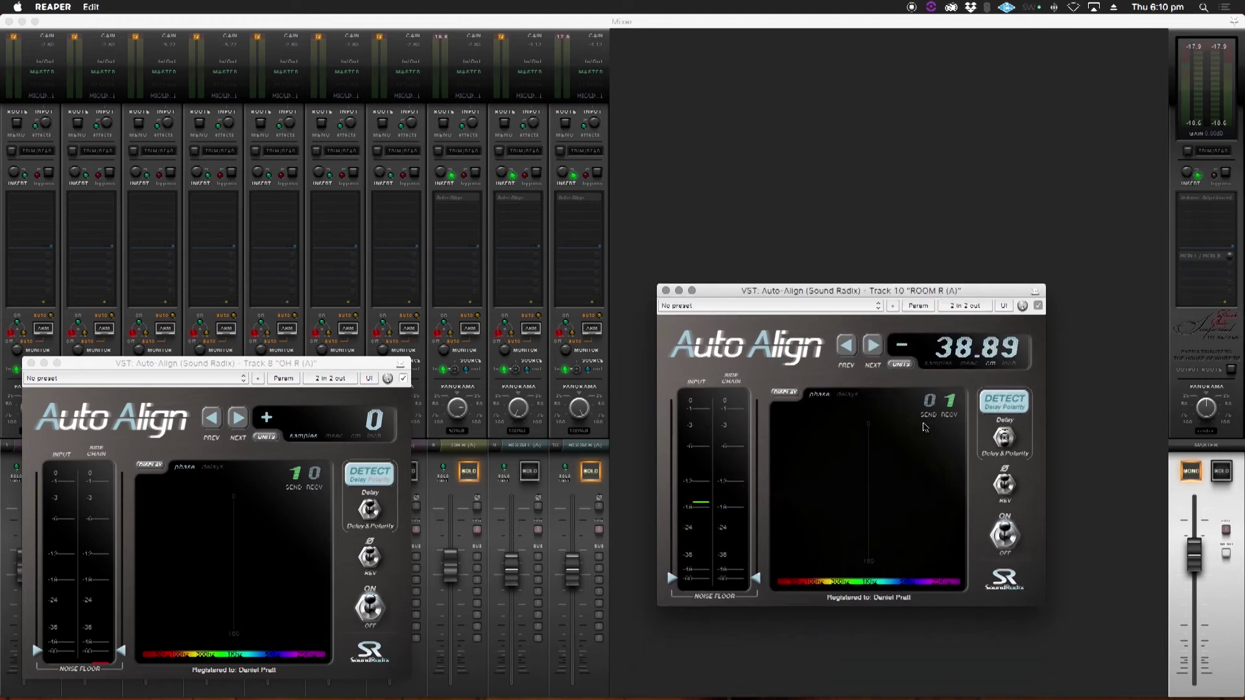
key("space")
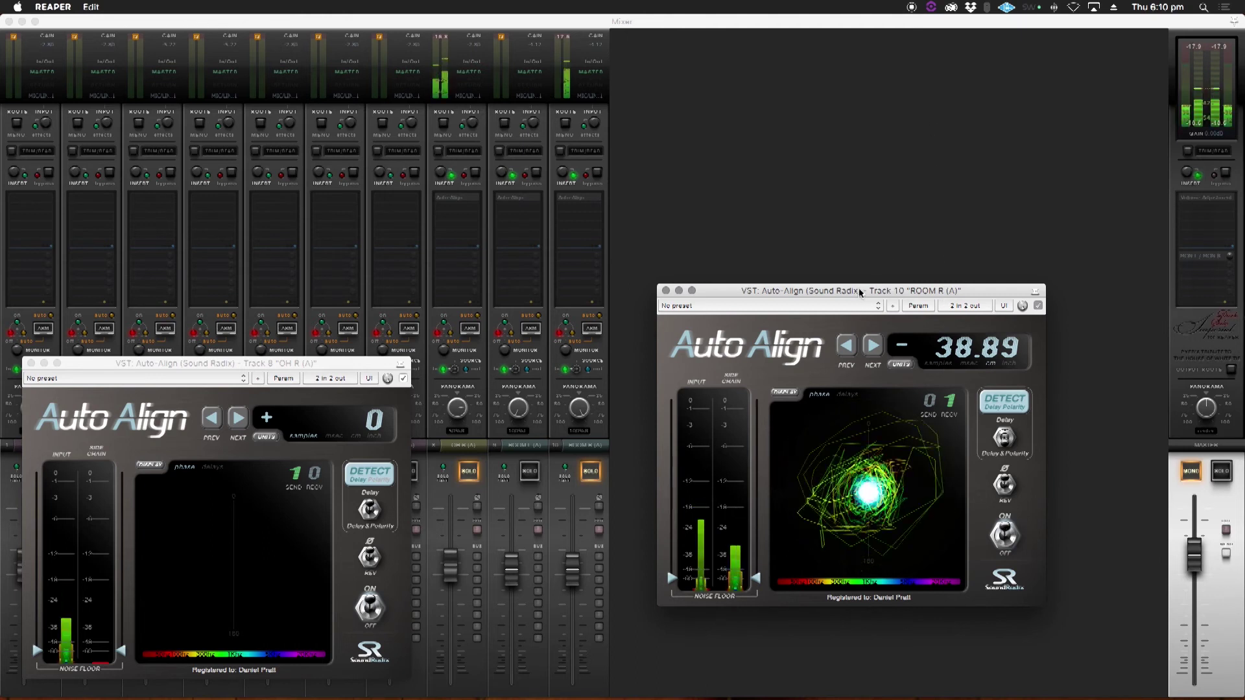
left_click_drag(860, 291, 850, 245)
key("space")
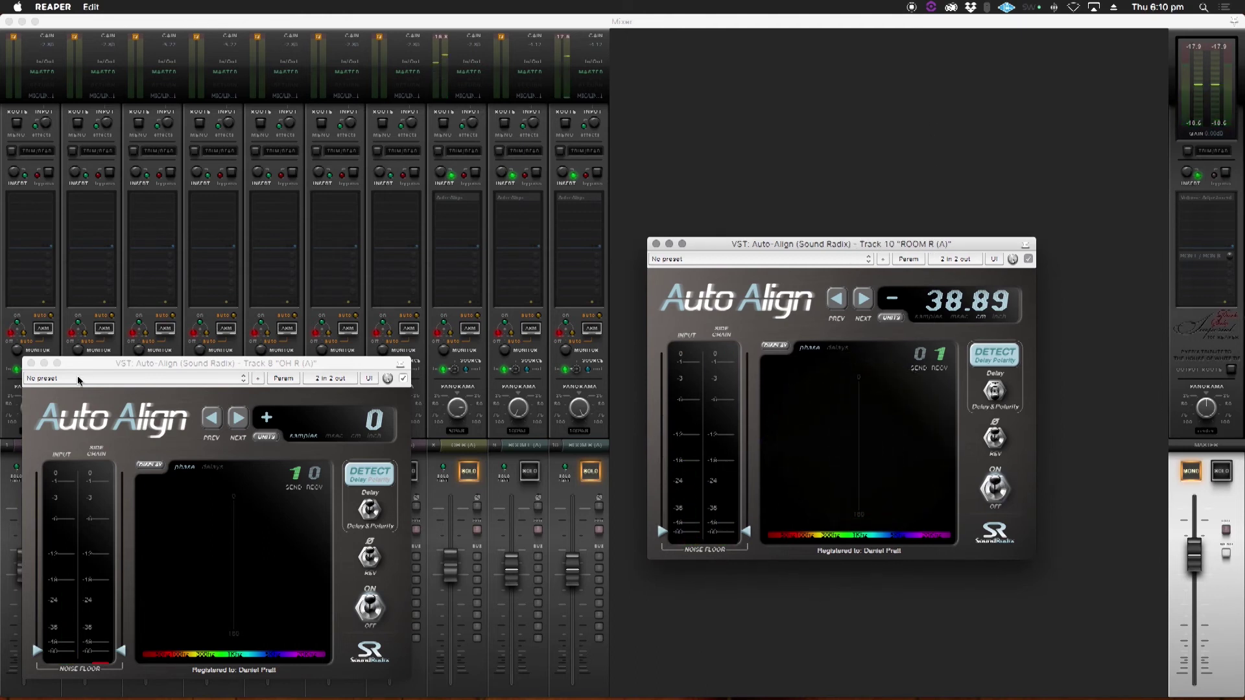
Clear the solos and select the channel strips one after another from OH R (A) back to Kick In.
left_click(470, 472)
left_click(470, 446)
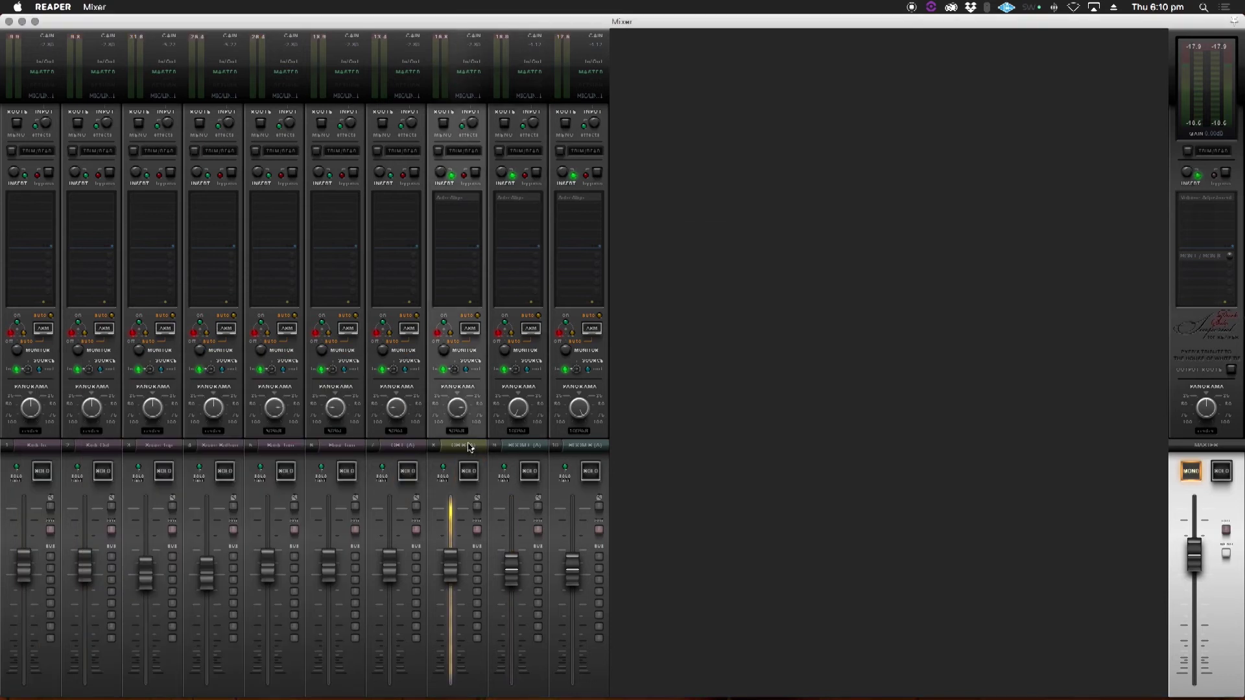
left_click(409, 453)
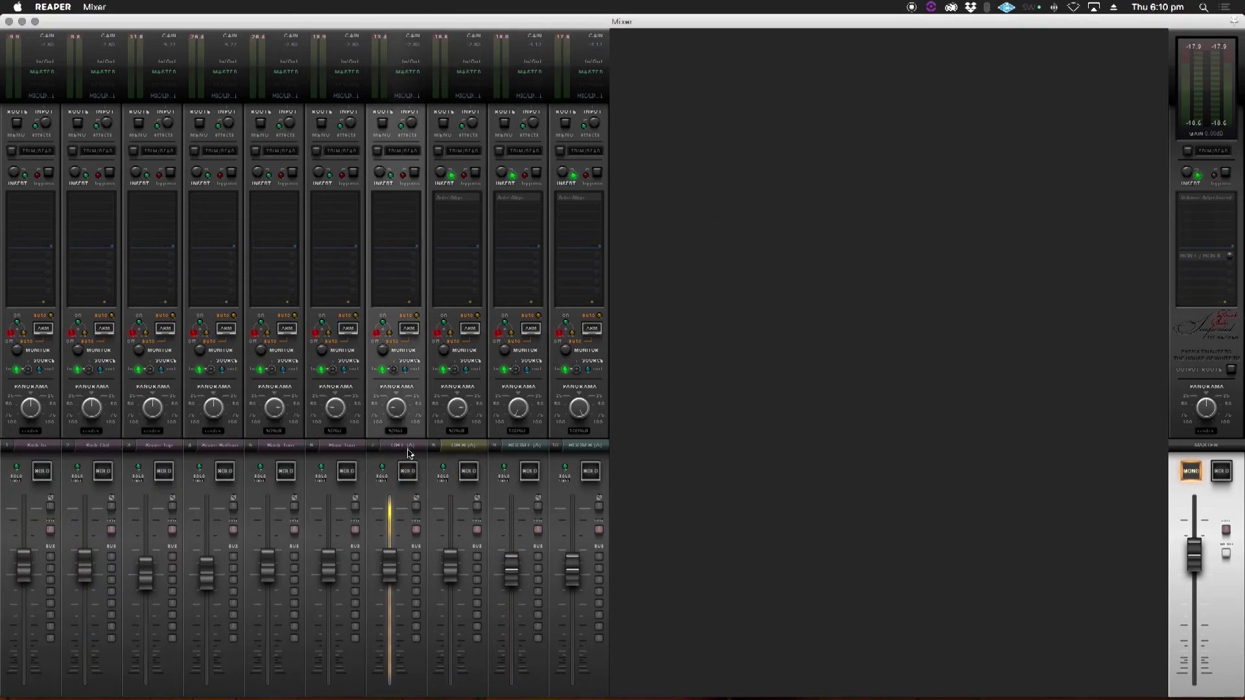
left_click(348, 453)
left_click(262, 455)
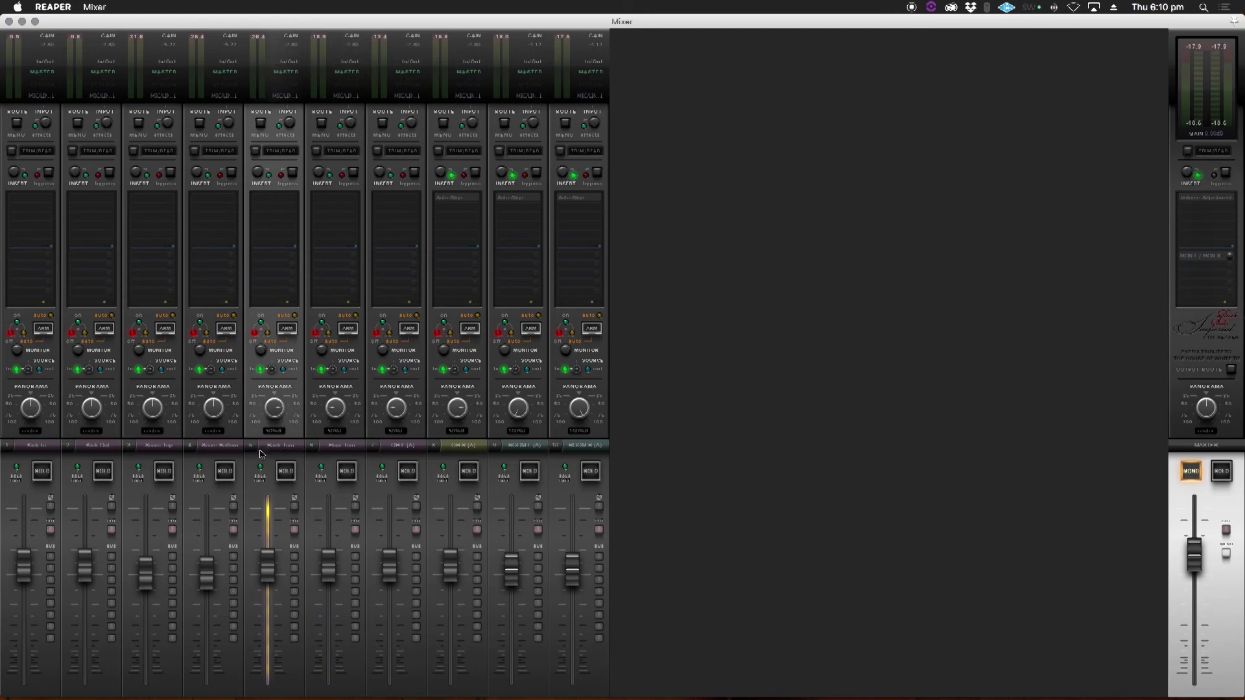
left_click(219, 452)
left_click(92, 456)
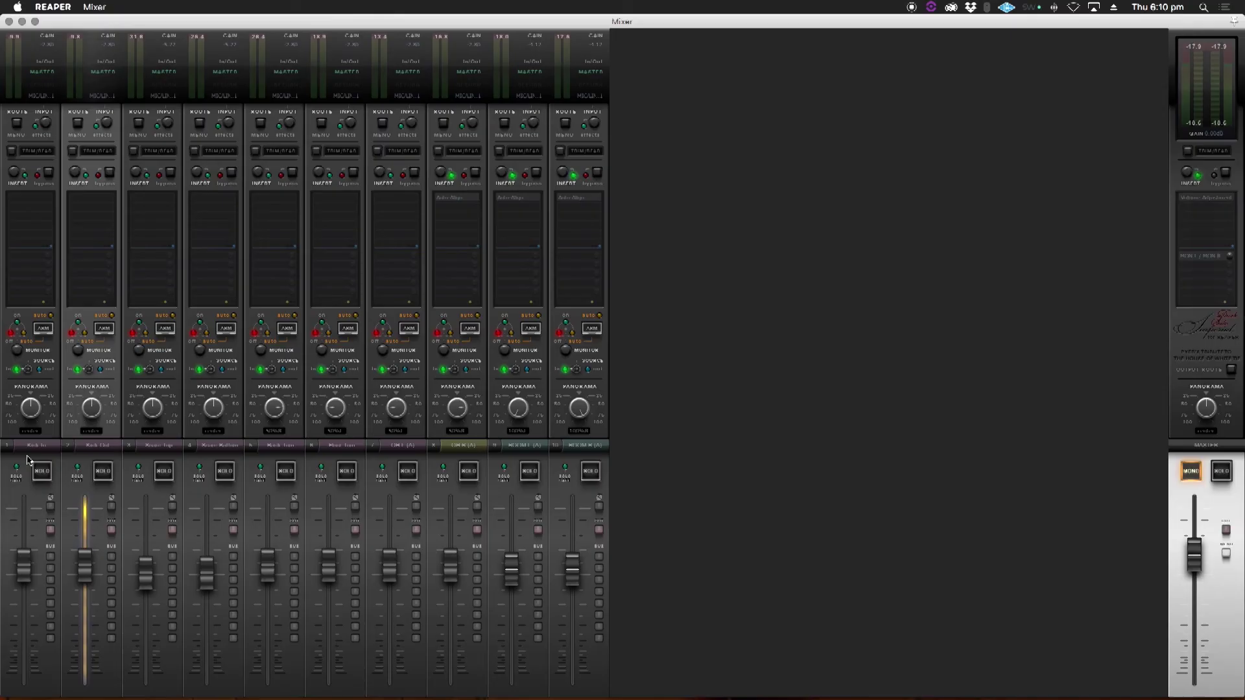
left_click(33, 451)
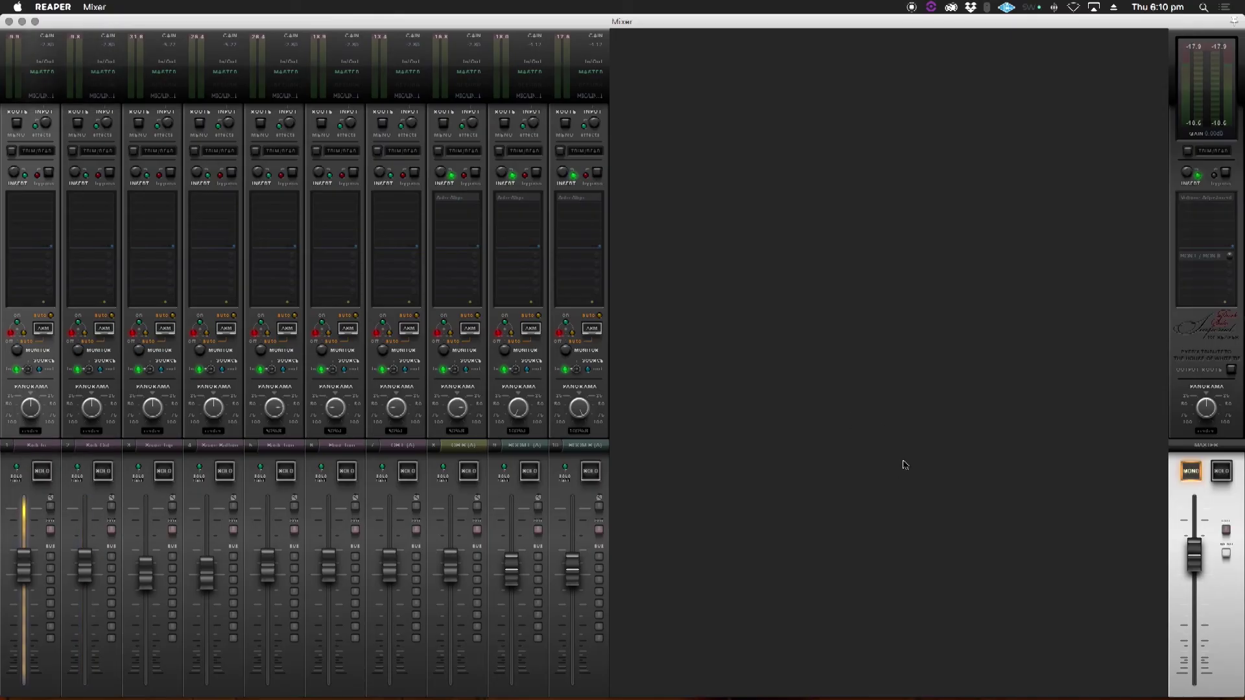
Review the Auto-Align delay settings on ROOM R (A) and ROOM L (A).
left_click(583, 198)
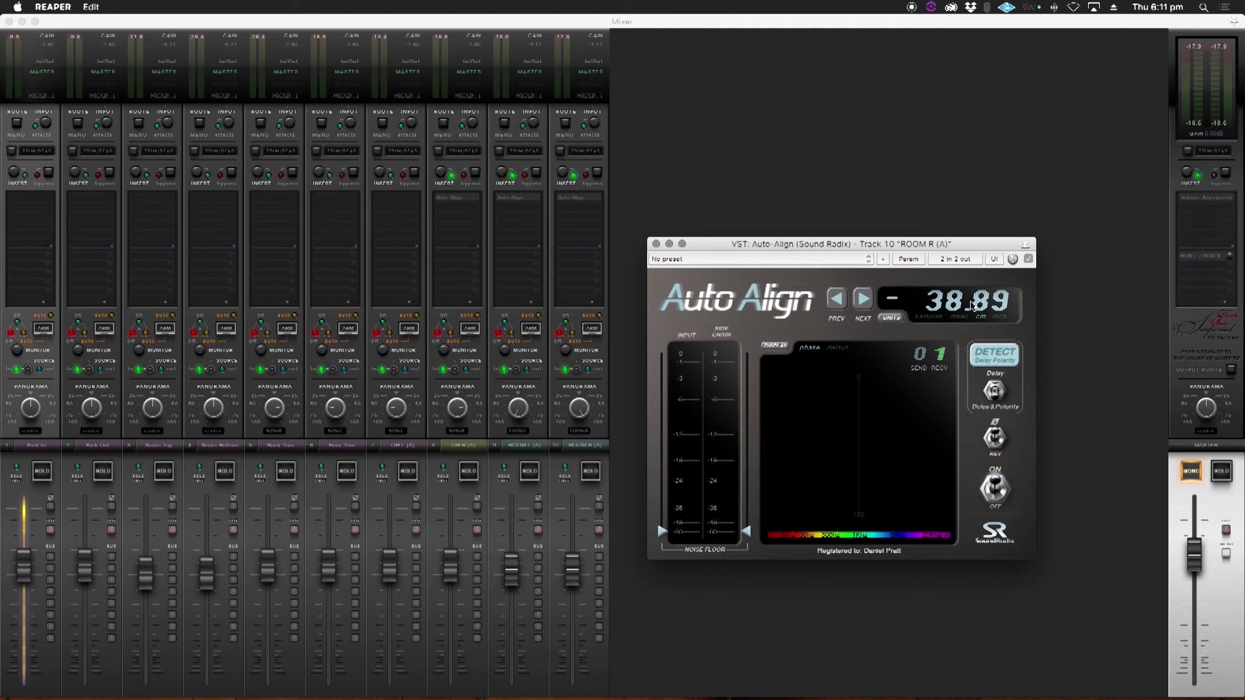
left_click(656, 244)
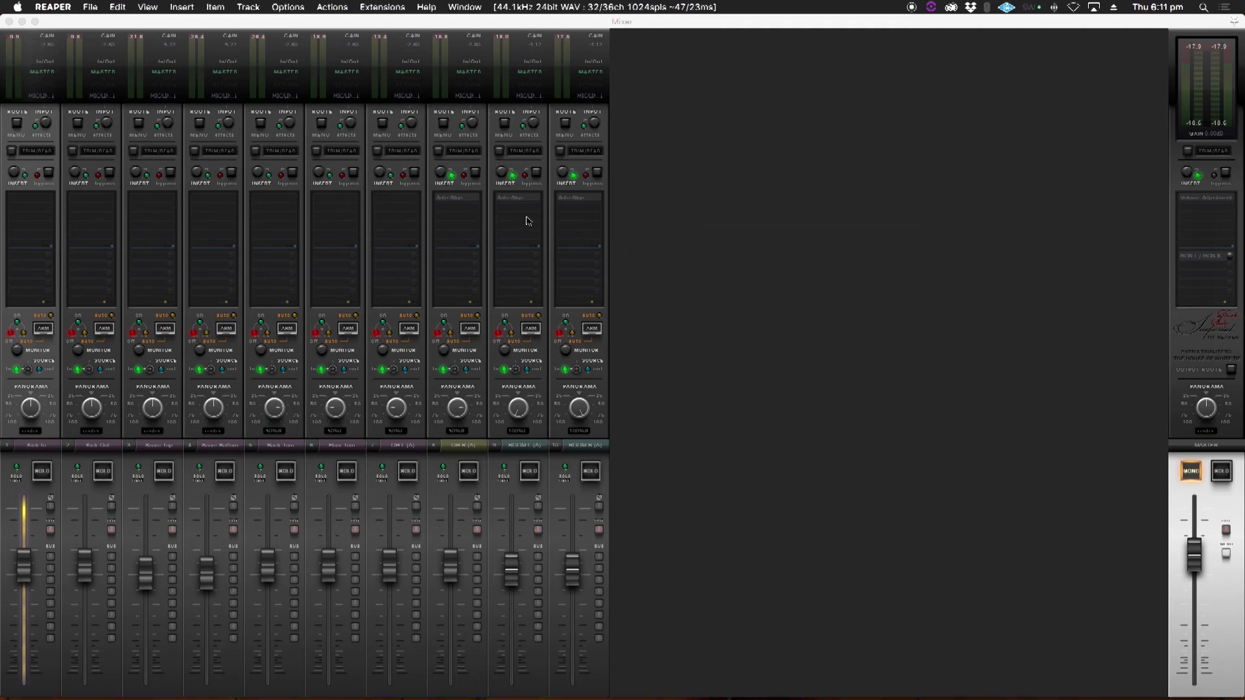
left_click(527, 199)
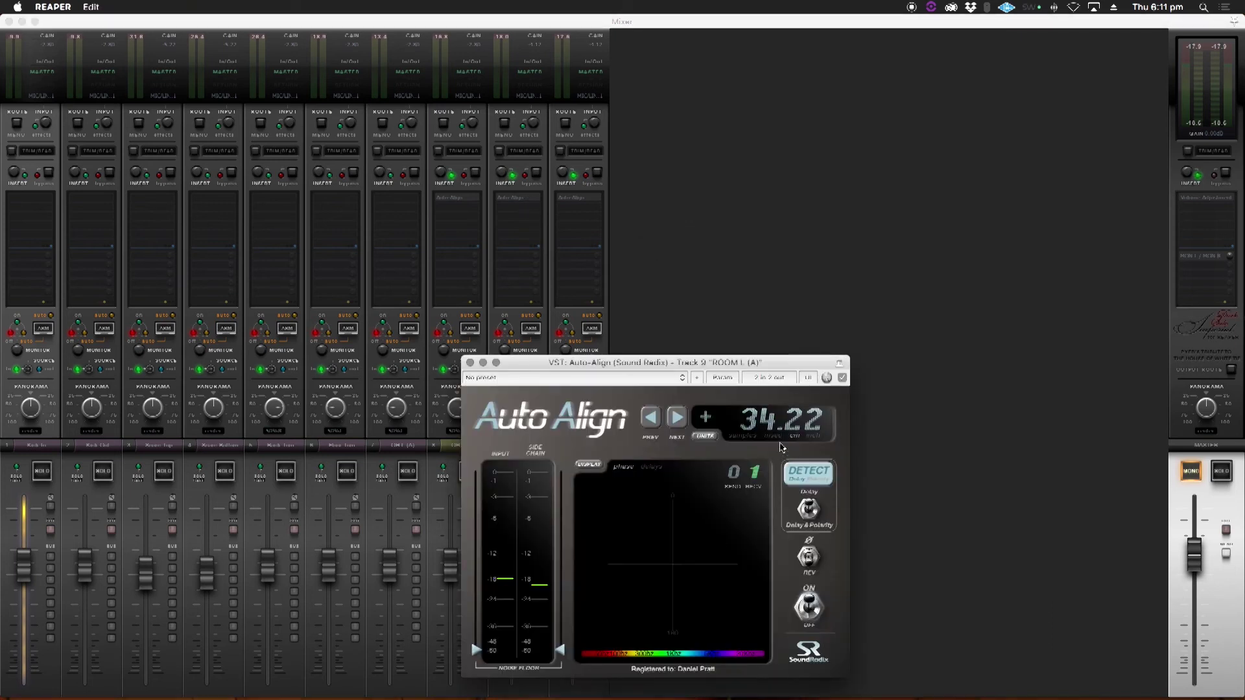
left_click(708, 314)
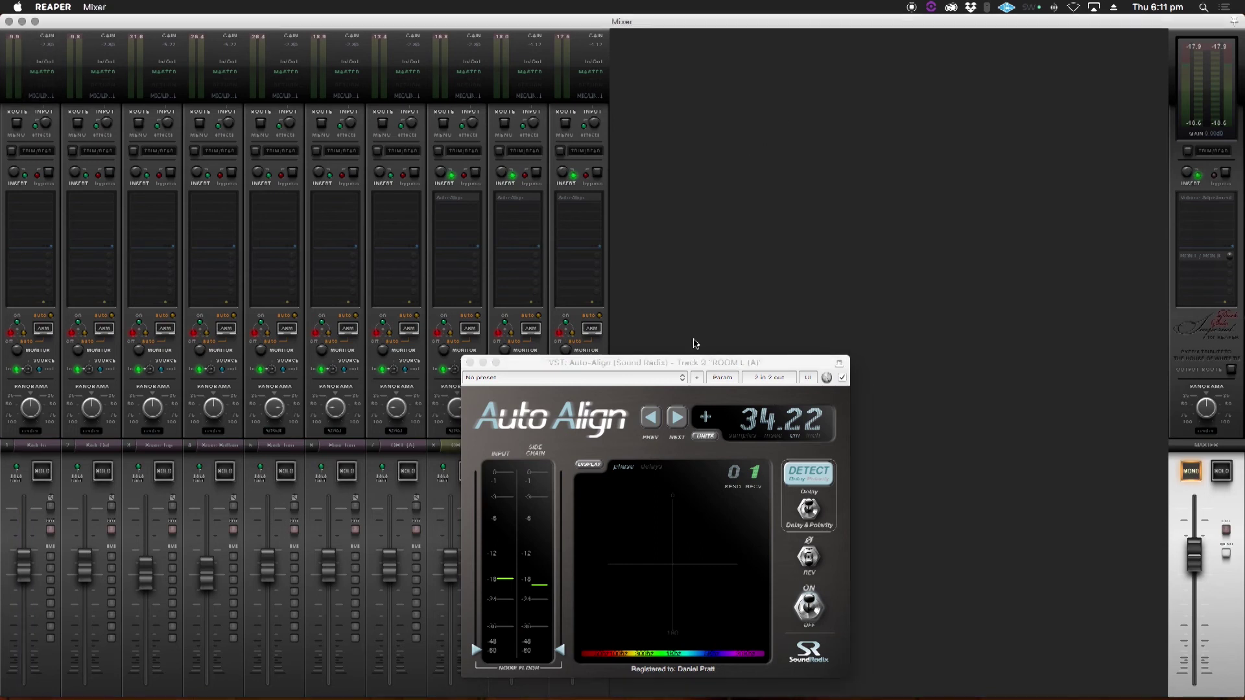